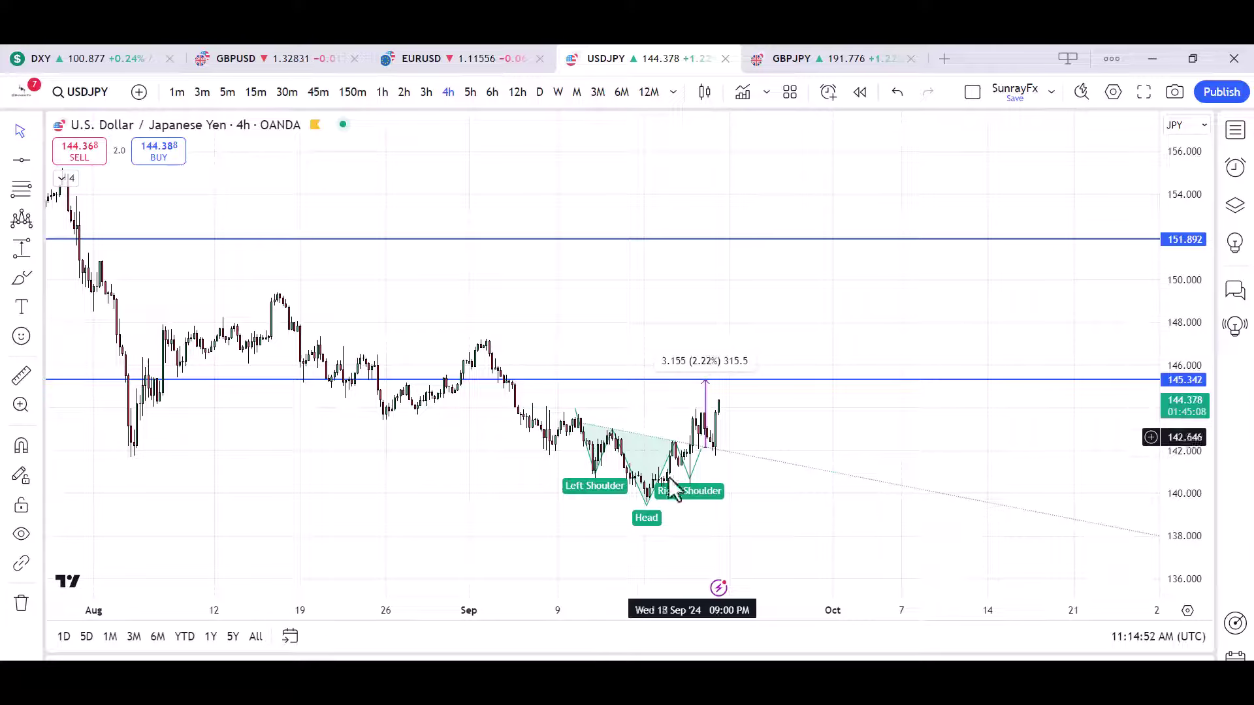
Delete the horizontal line at 145.342 from the USDJPY 4-hour chart
click(668, 380)
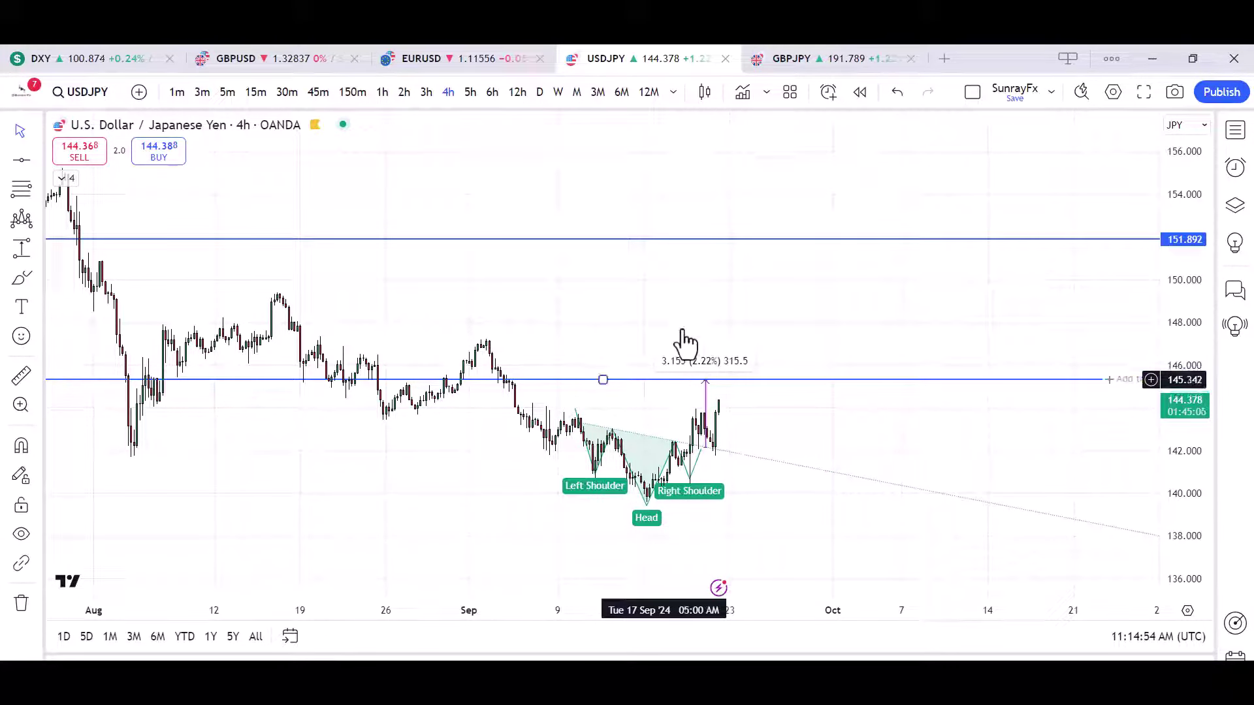
click(747, 136)
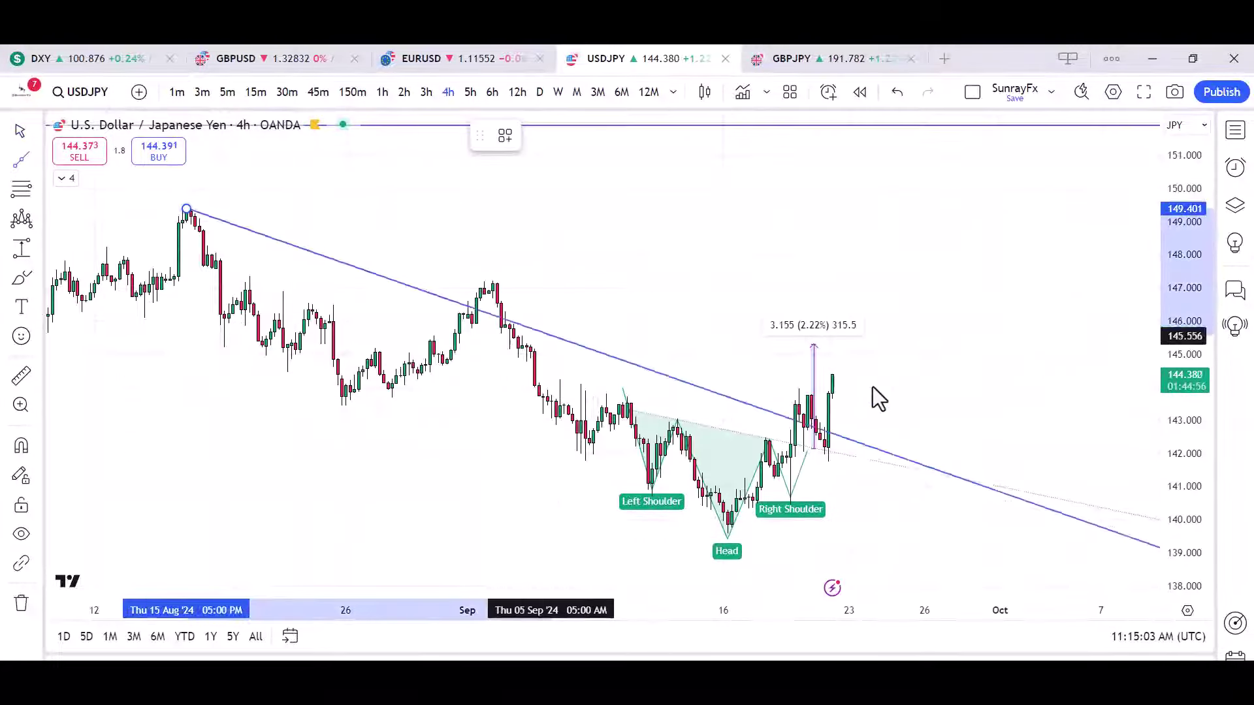
Draw a descending trend line from the mid-August high across the early-September high and circle where price approaches it
drag(873, 397, 938, 413)
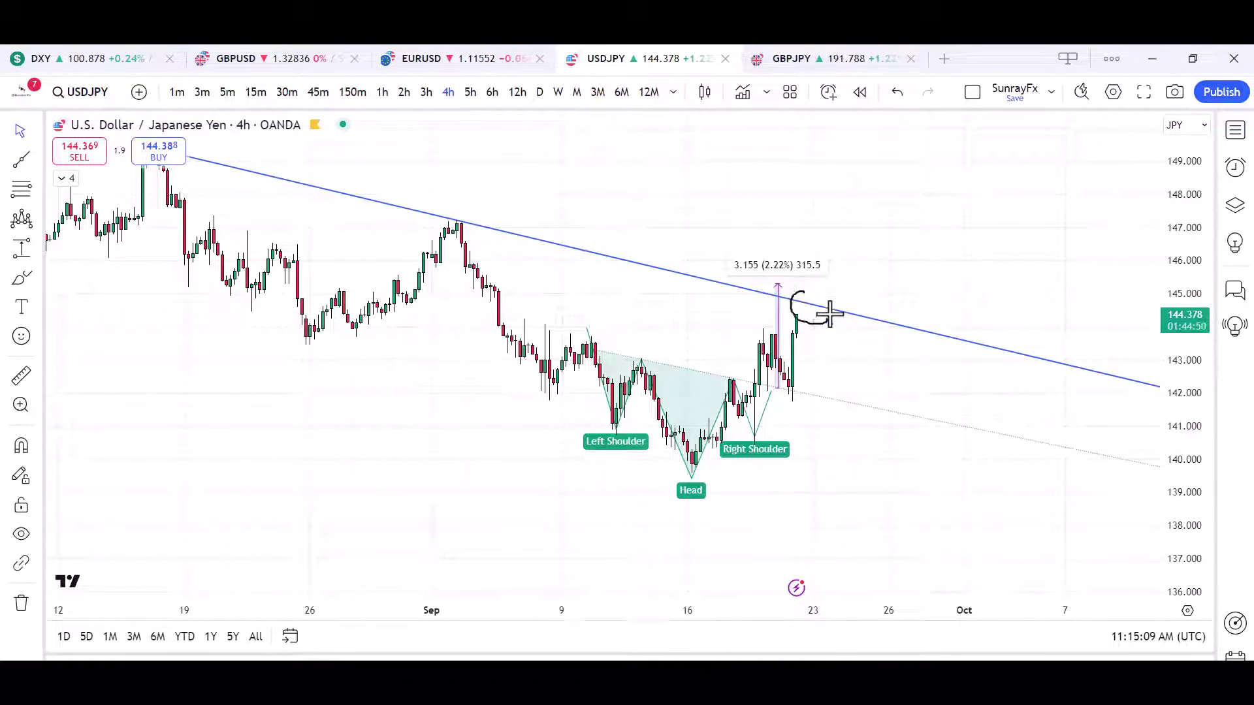
drag(830, 315, 808, 298)
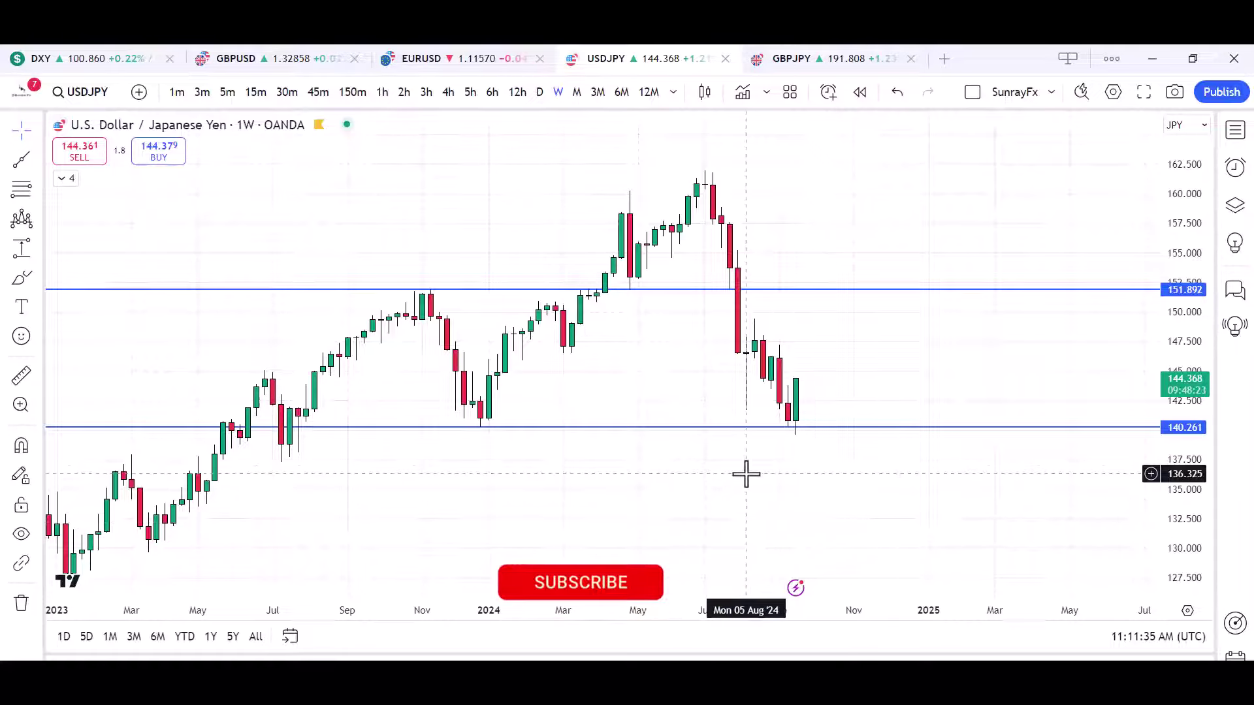
Circle the weekly swing high at 151.892, the swing low at 140.261 and the two higher 2024 peaks, and clear the marks
scroll(746, 473, up, 4)
scroll(747, 475, down, 8)
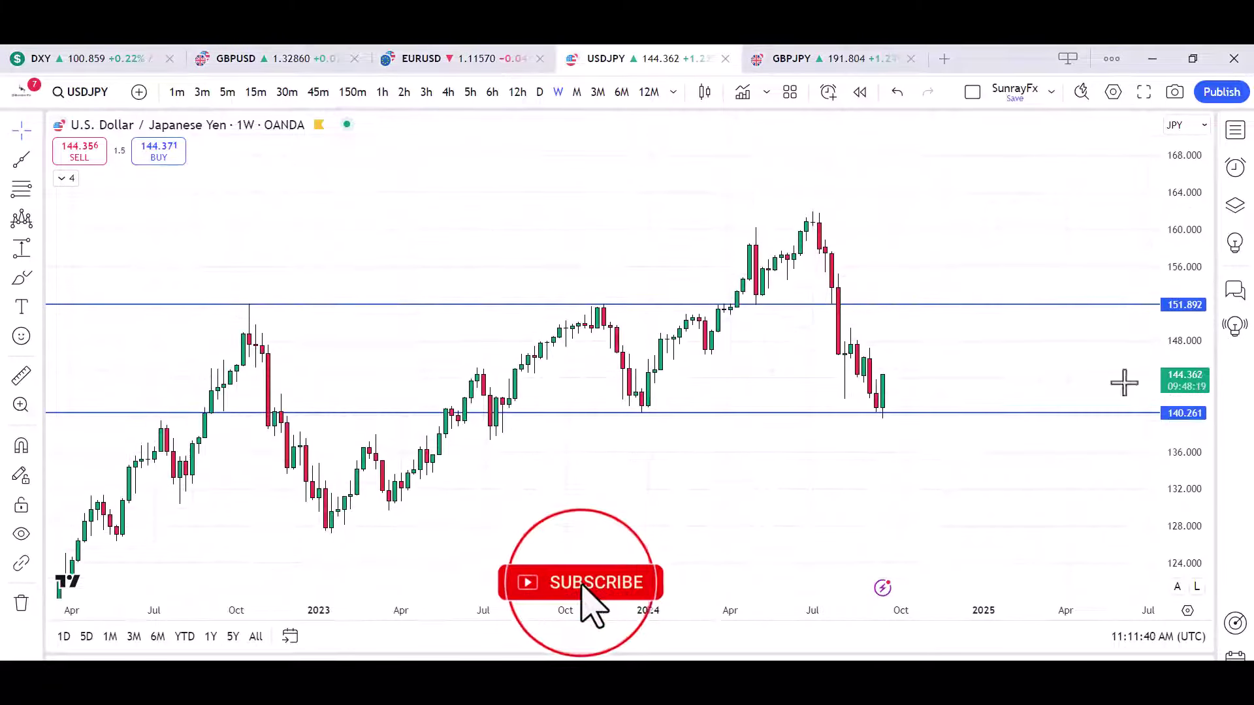
drag(904, 464, 823, 459)
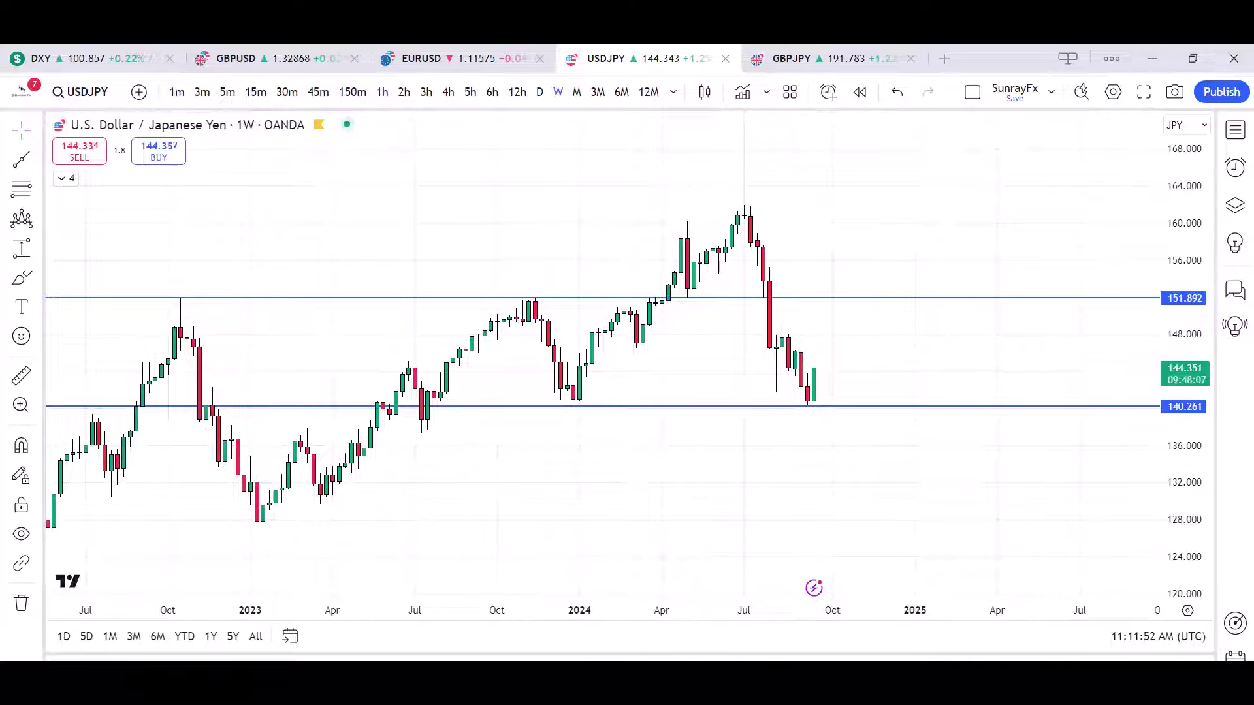
drag(513, 276, 536, 280)
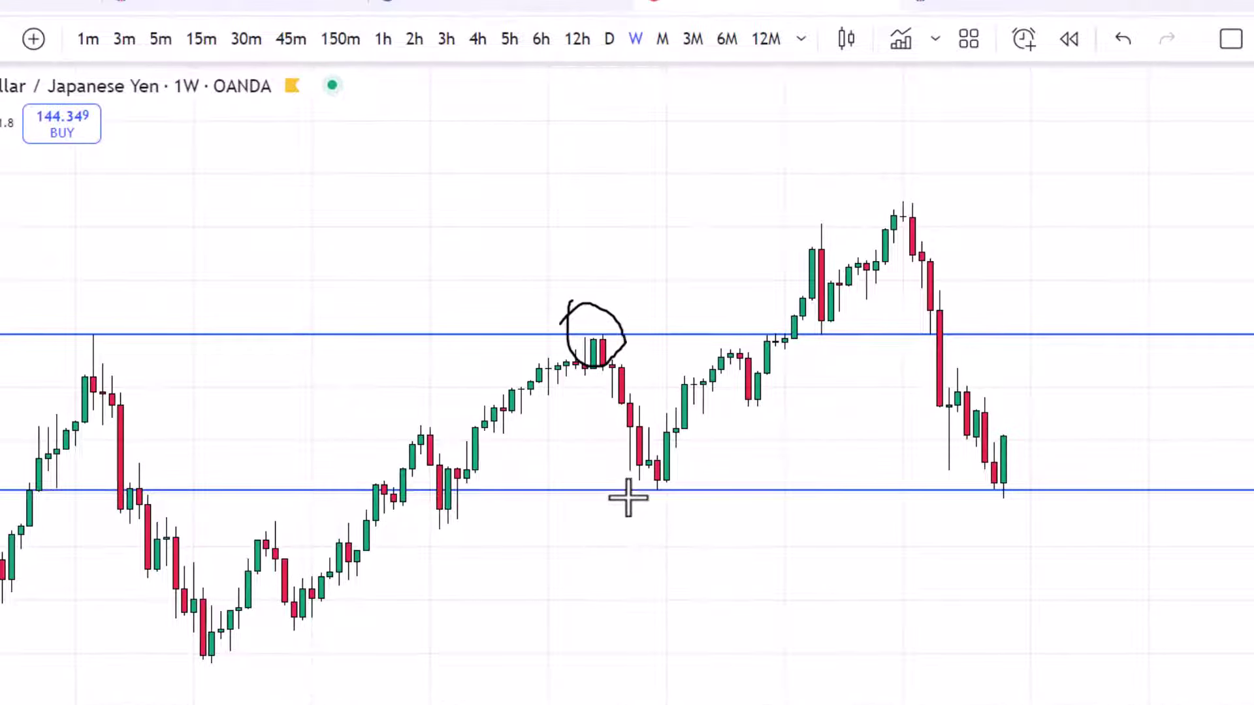
mouse_move(621, 470)
mouse_down()
mouse_move(677, 453)
mouse_move(623, 467)
mouse_up()
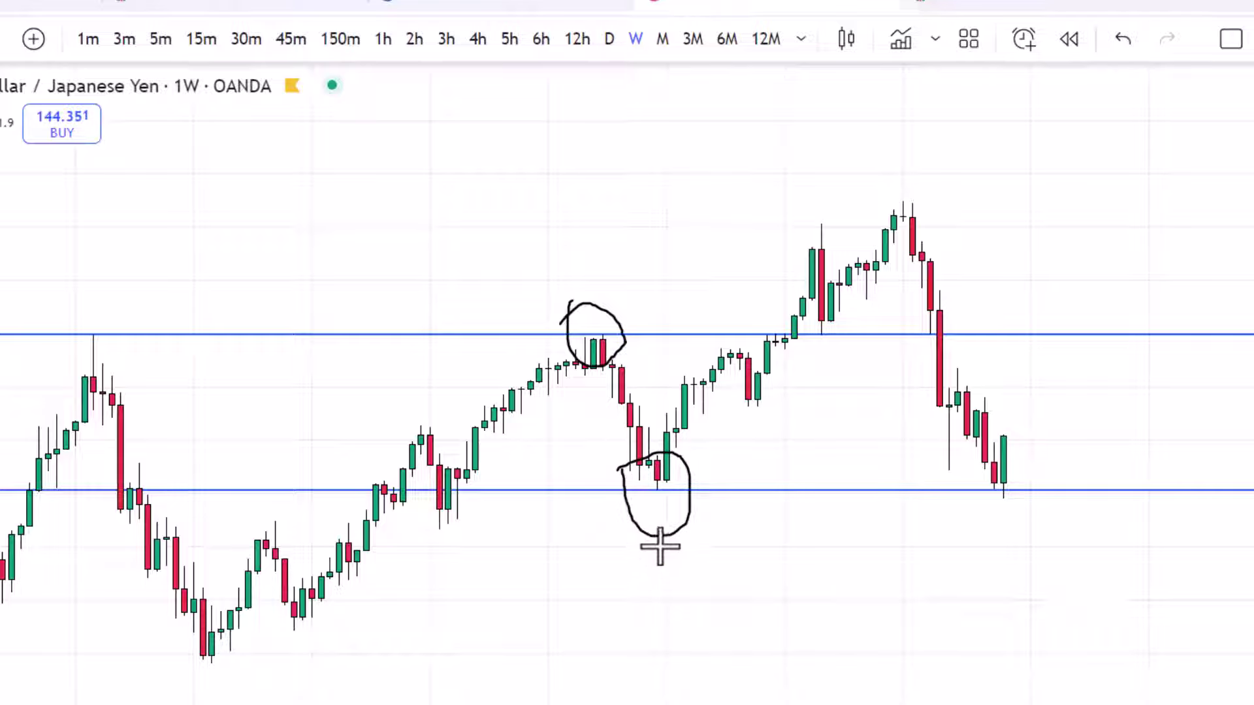
drag(815, 208, 812, 216)
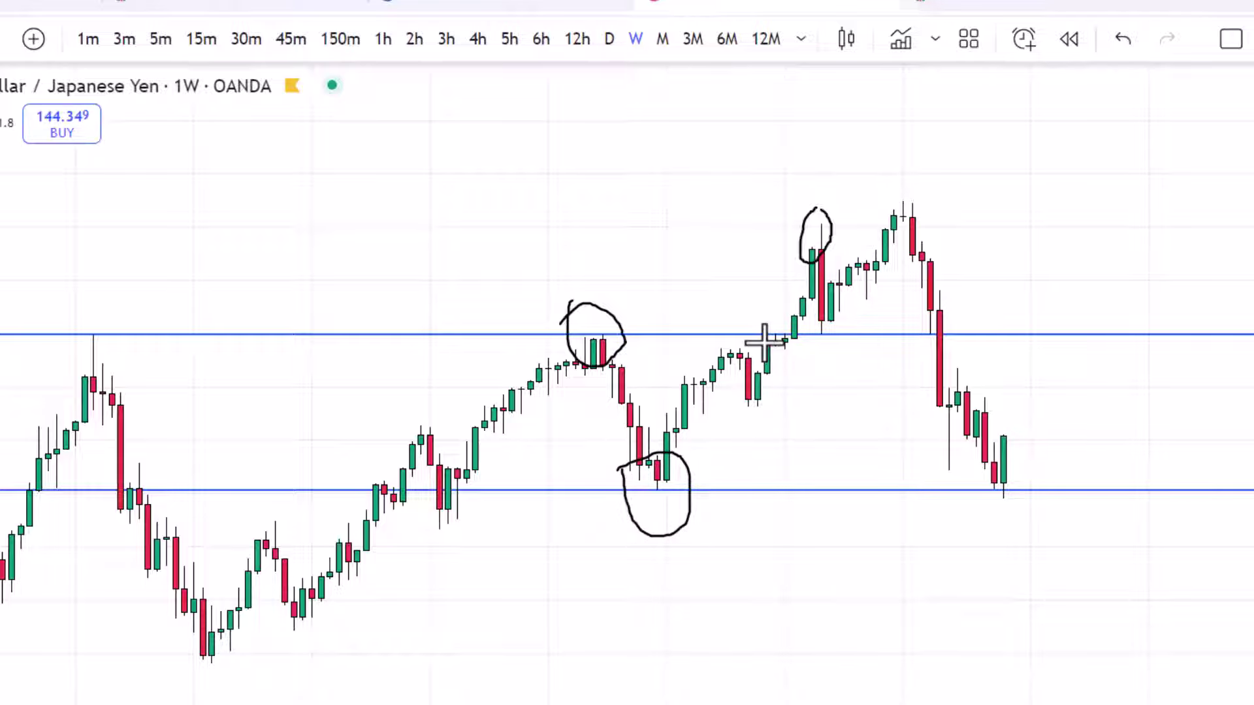
drag(890, 179, 892, 191)
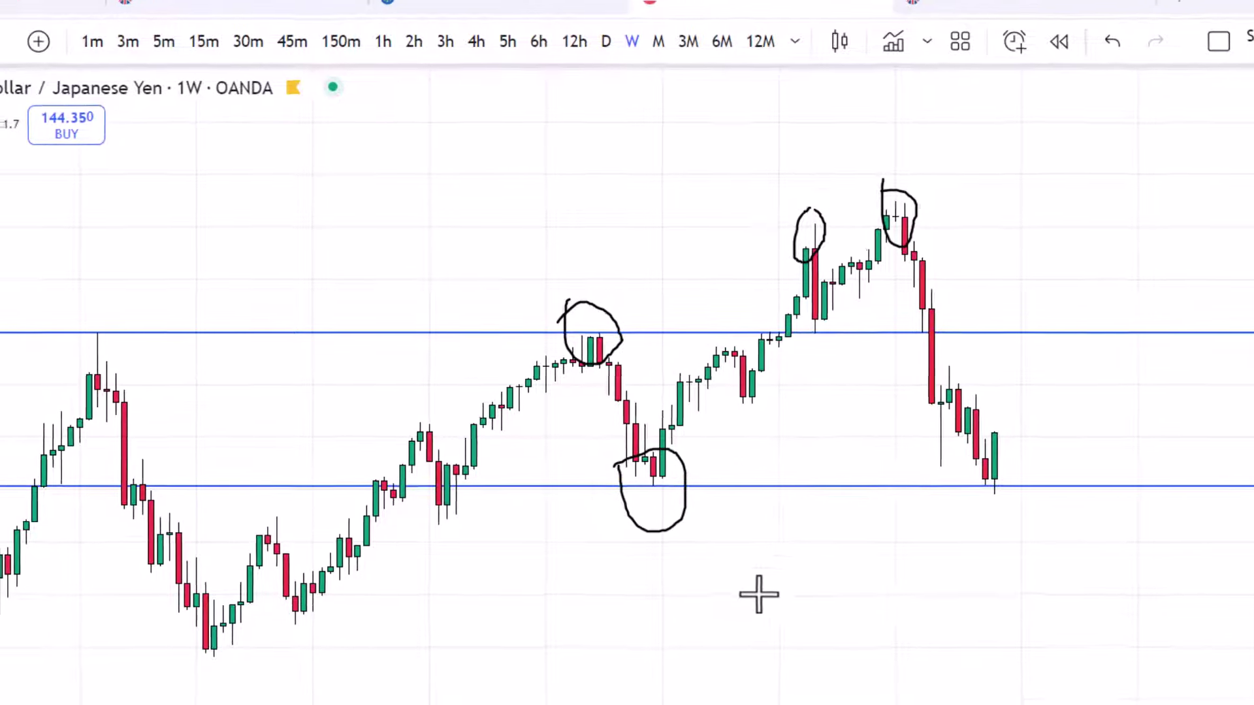
key(Escape)
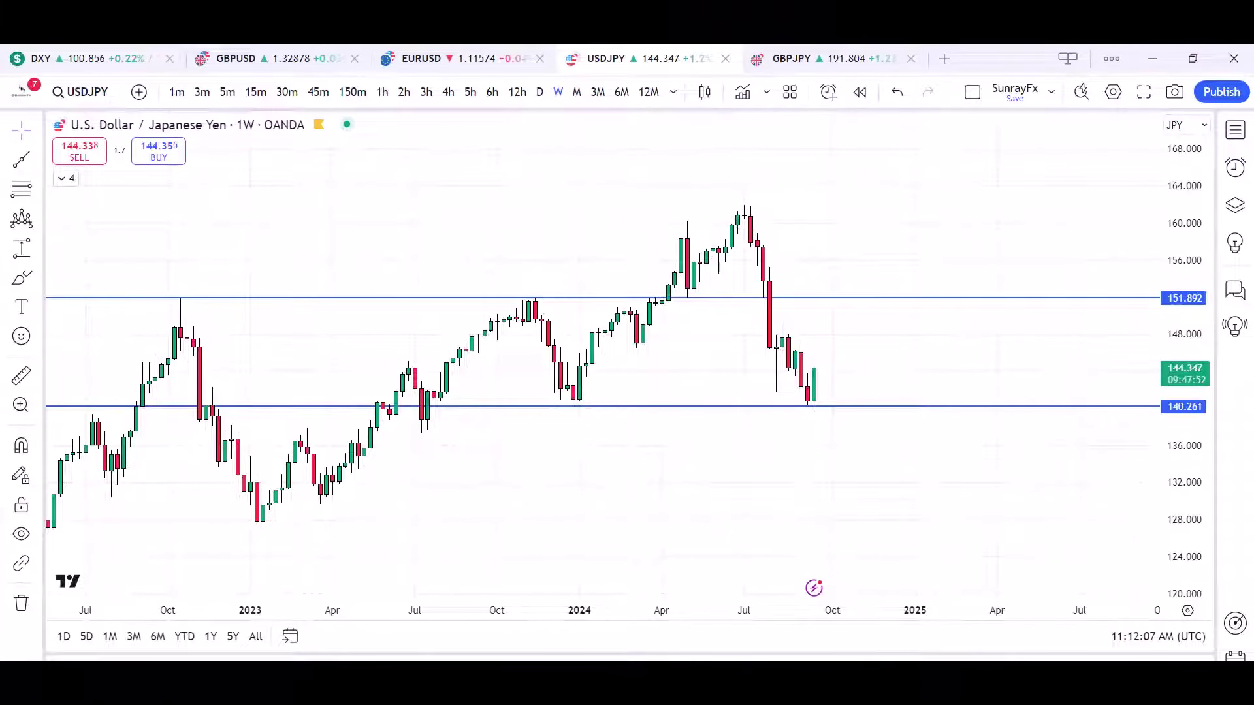
Trace the weekly uptrend swings with arrows from the early-2023 low to the mid-2024 high, and clear the arrows
mouse_move(281, 422)
mouse_down()
mouse_move(326, 512)
mouse_move(410, 335)
mouse_move(429, 431)
mouse_up()
mouse_move(430, 431)
mouse_down()
mouse_move(534, 293)
mouse_move(583, 411)
mouse_move(761, 200)
mouse_up()
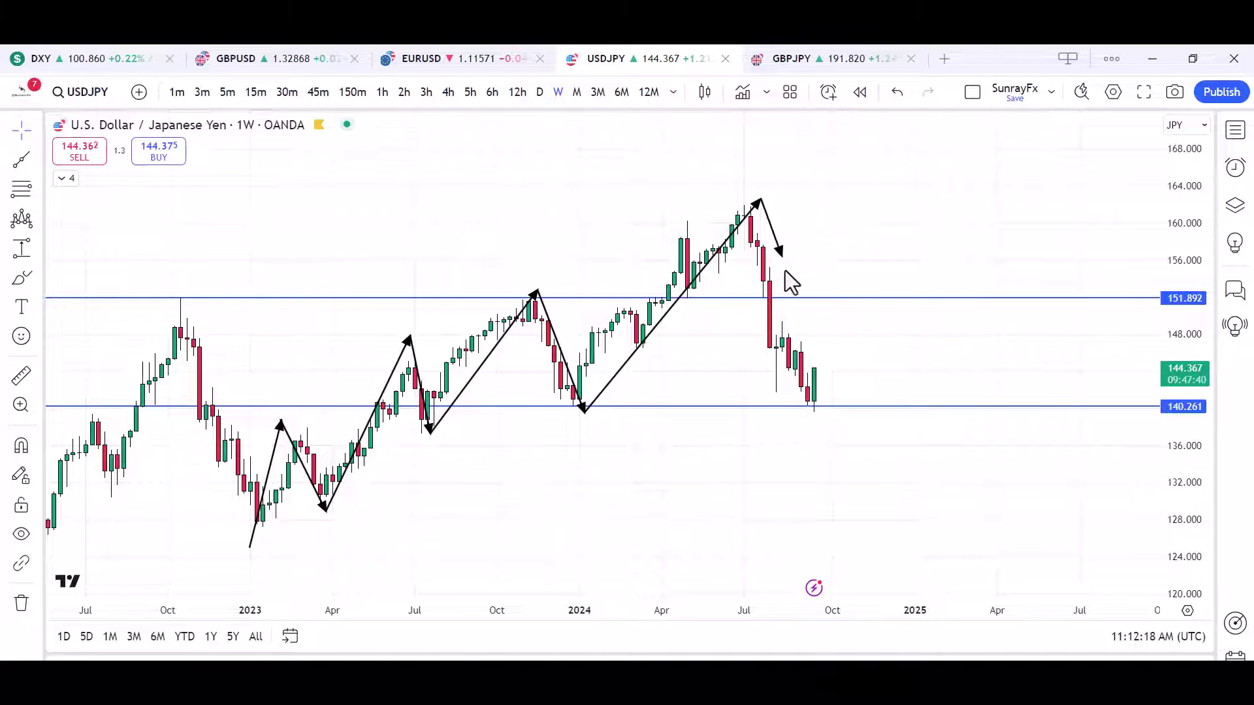
drag(790, 282, 584, 413)
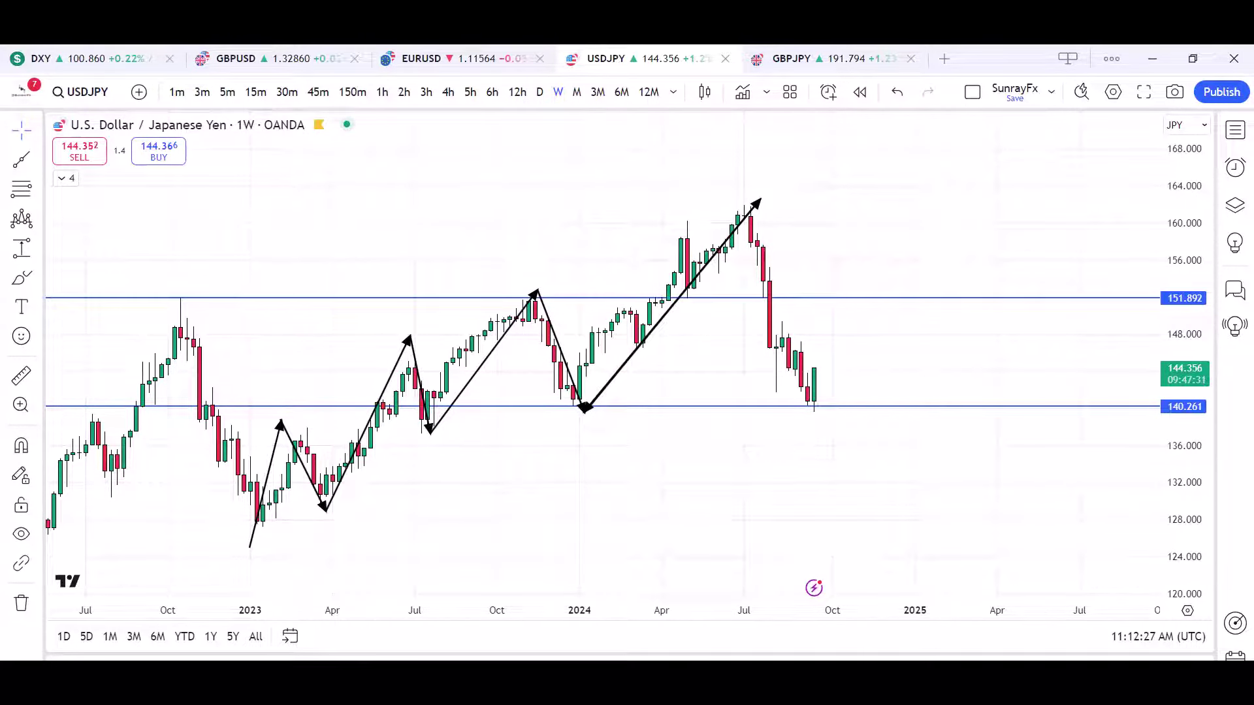
key(Escape)
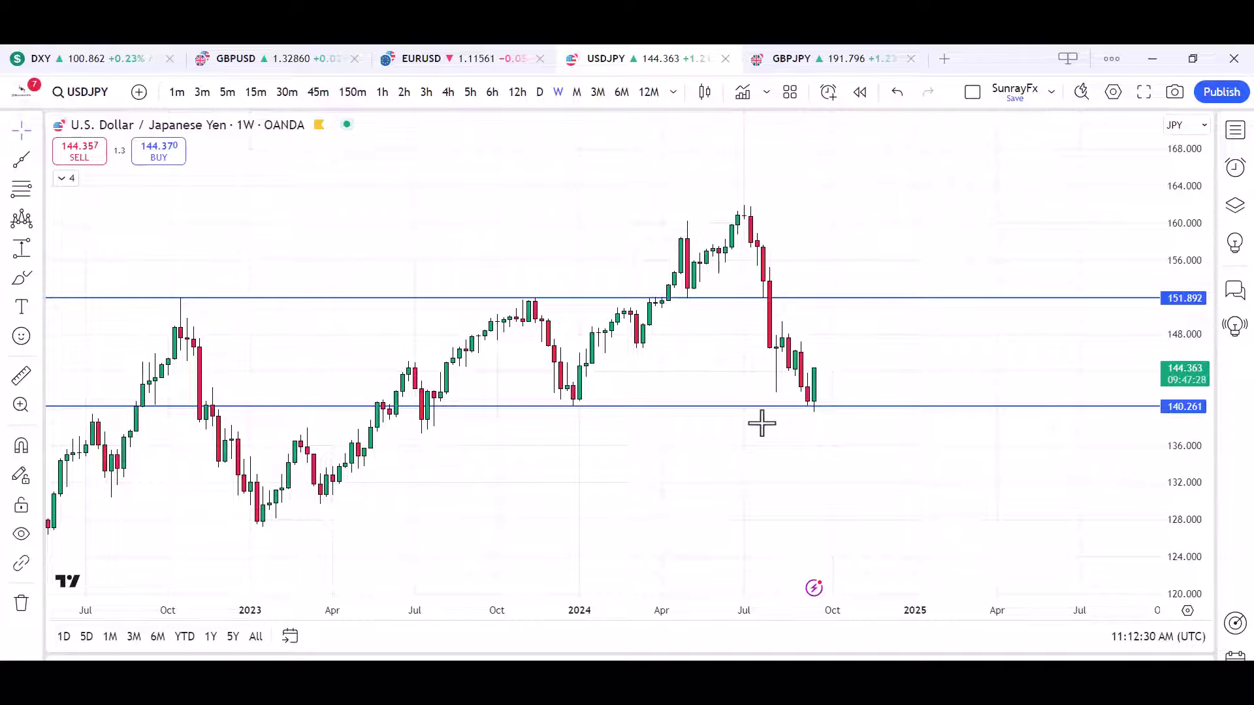
Circle the two weekly lows touching the 140.261 line and clear the circles
drag(590, 422, 563, 400)
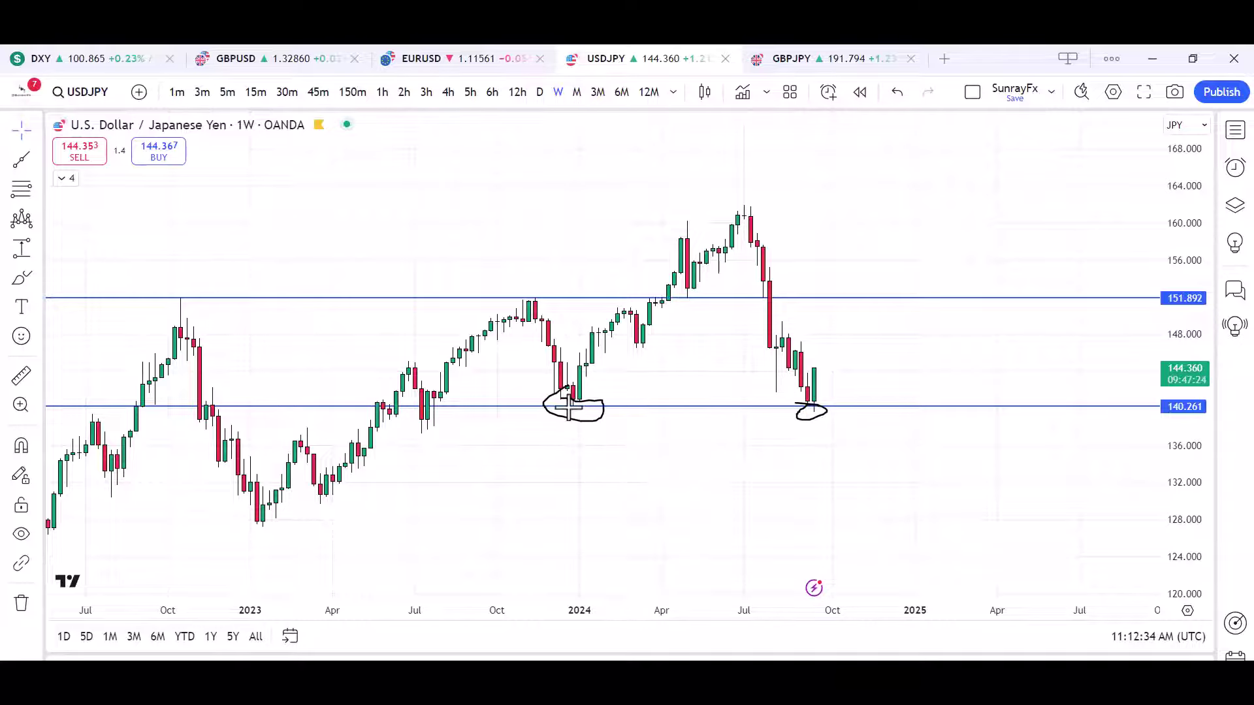
key(ctrl+alt+h)
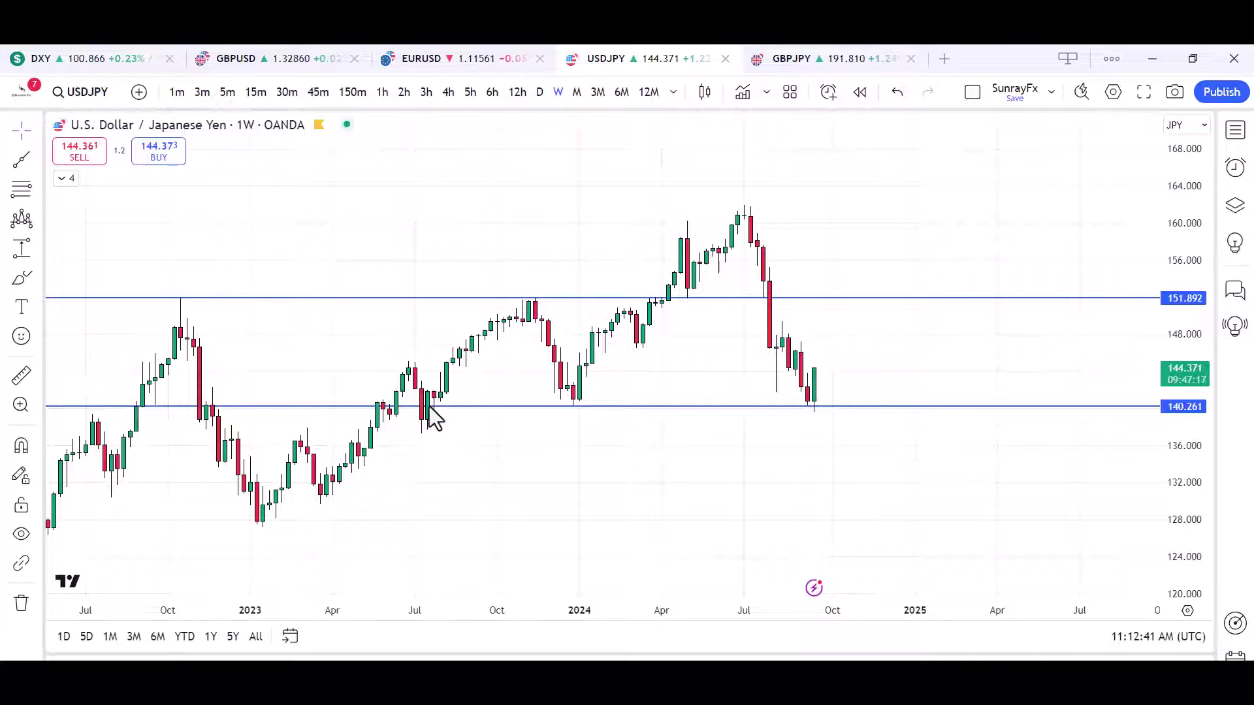
Trace the swings between the 140.261 and 151.892 lines with arrows, circle the peaks above 151.892, and clear the marks
mouse_move(430, 406)
mouse_down()
mouse_move(524, 297)
mouse_move(574, 409)
mouse_up()
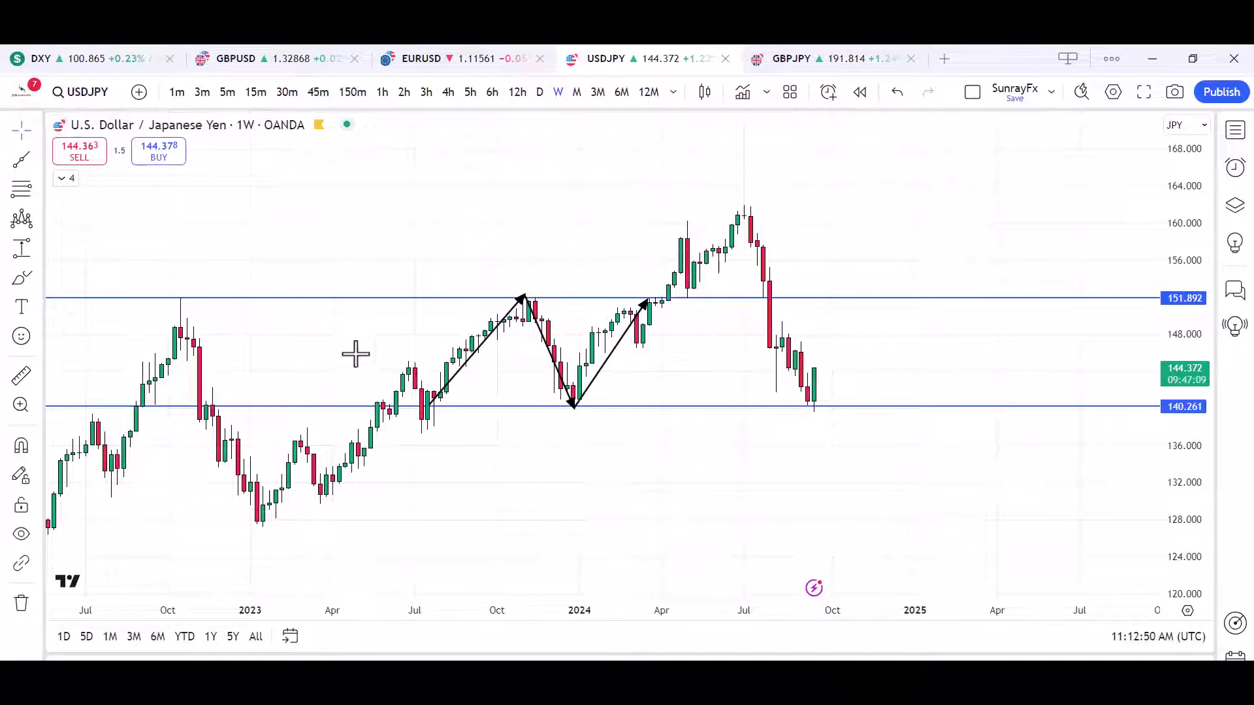
mouse_move(691, 194)
mouse_down()
mouse_move(734, 210)
mouse_move(669, 223)
mouse_up()
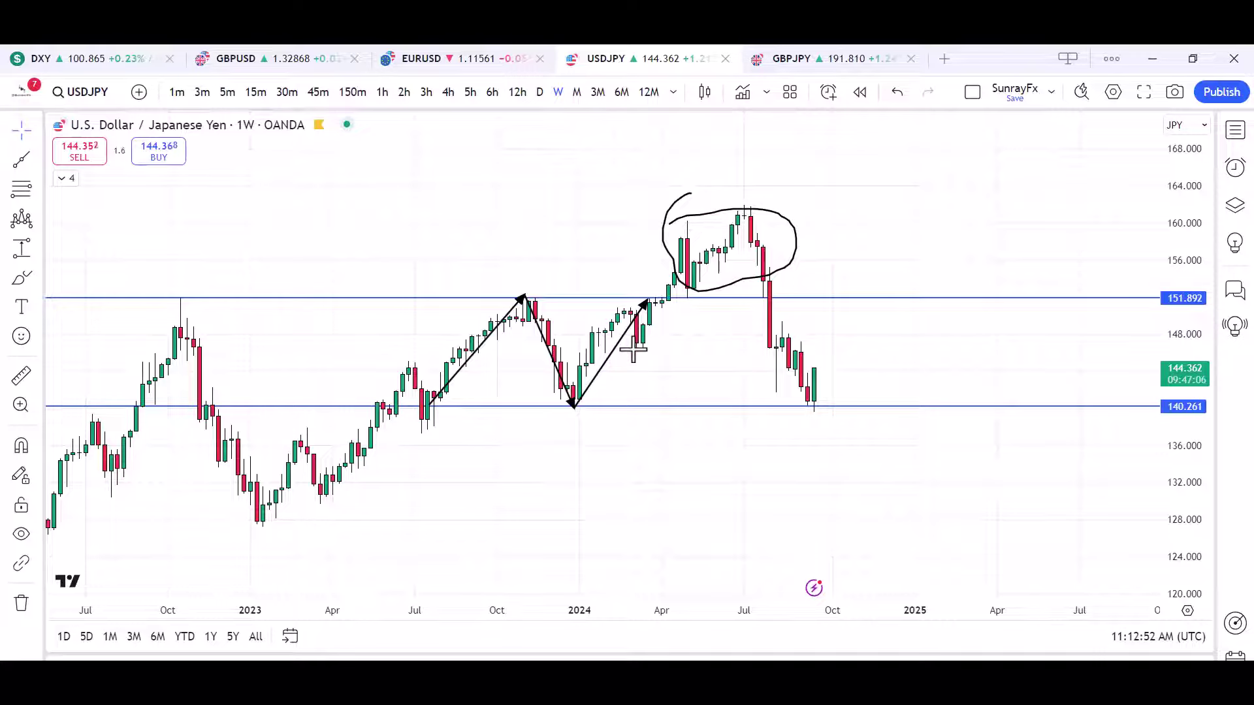
key(Escape)
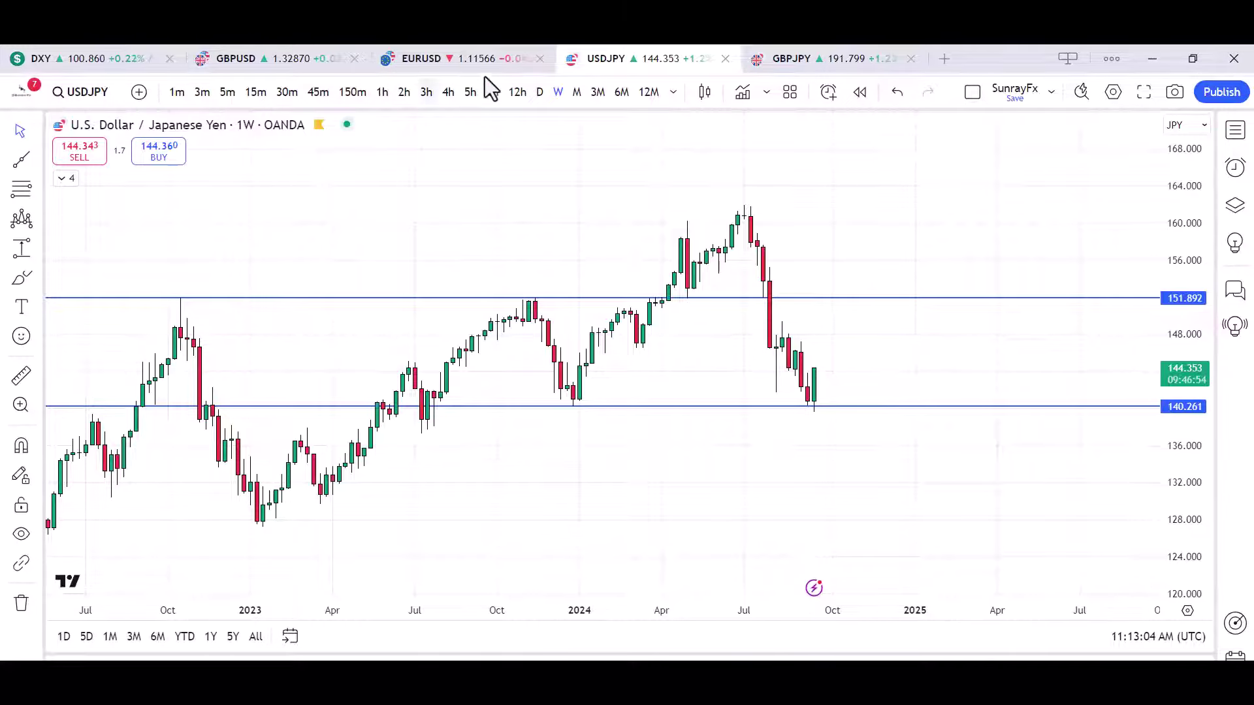
Switch the chart to the 4-hour timeframe and view the recent price action around the 140.261 line
click(444, 98)
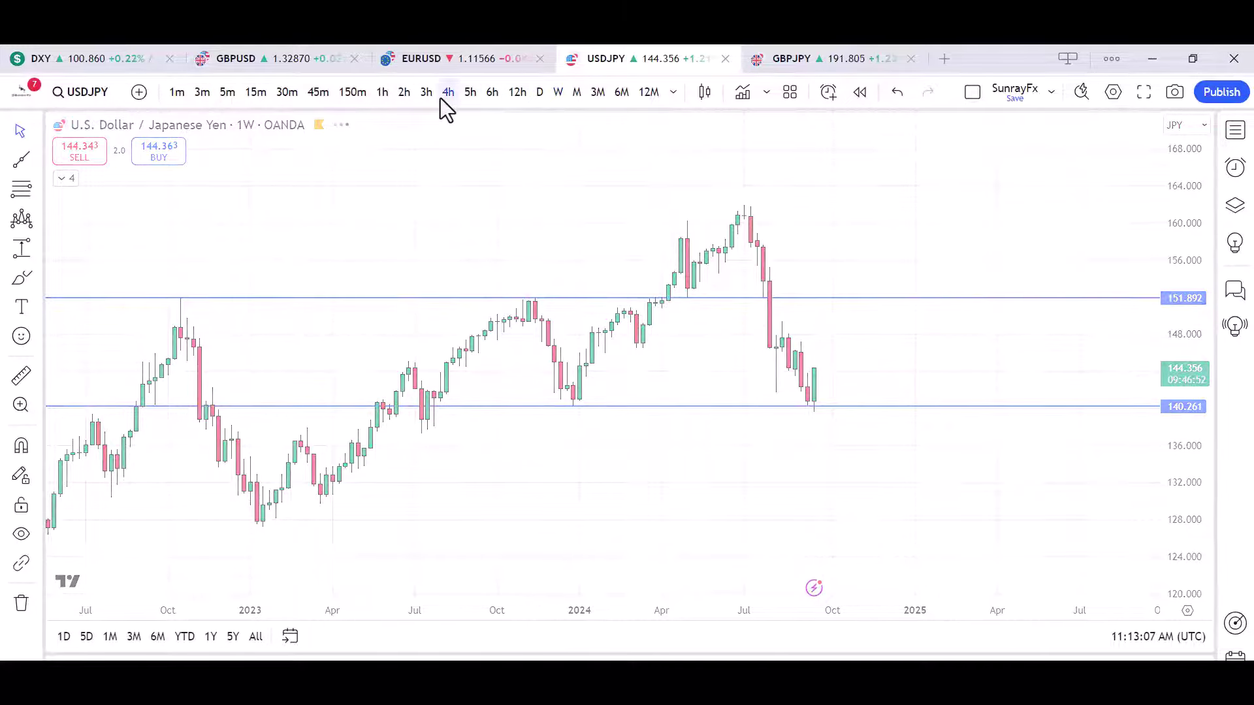
scroll(685, 267, down, 3)
drag(1175, 450, 1175, 160)
drag(844, 511, 665, 509)
drag(1189, 431, 736, 224)
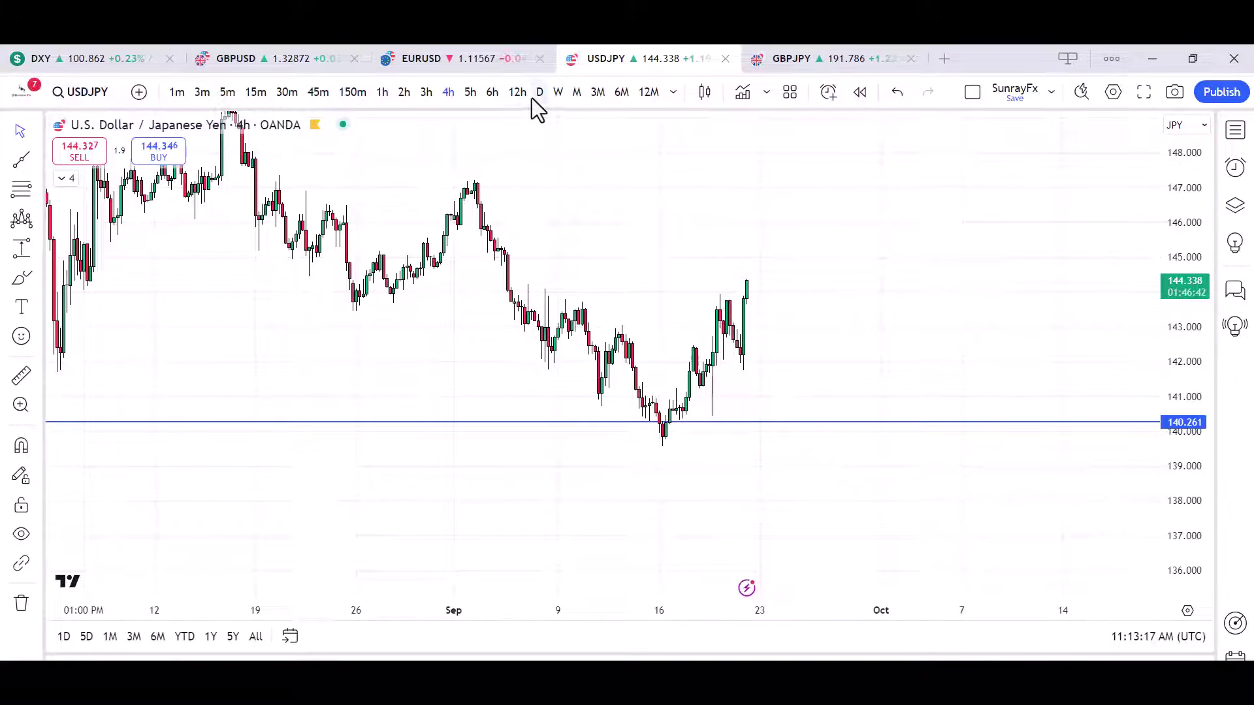
Switch the chart to the daily timeframe and examine the latest candles around the 140.261 line
click(539, 92)
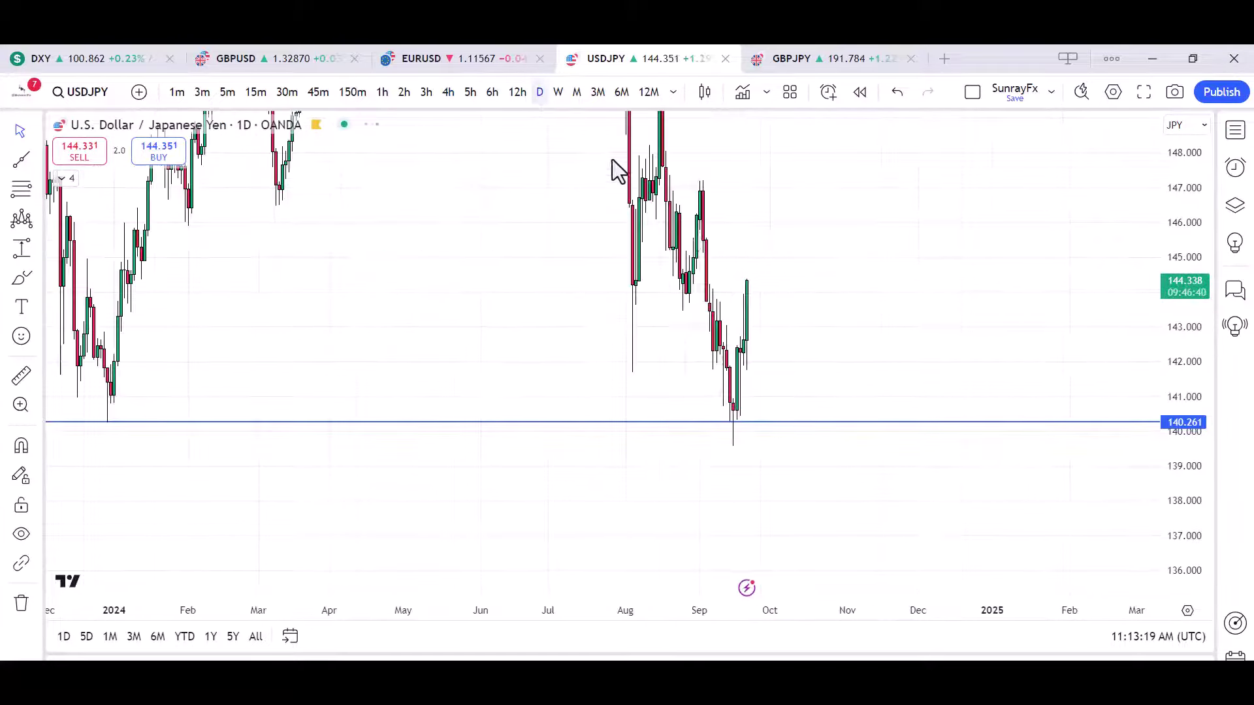
drag(1192, 476, 1192, 418)
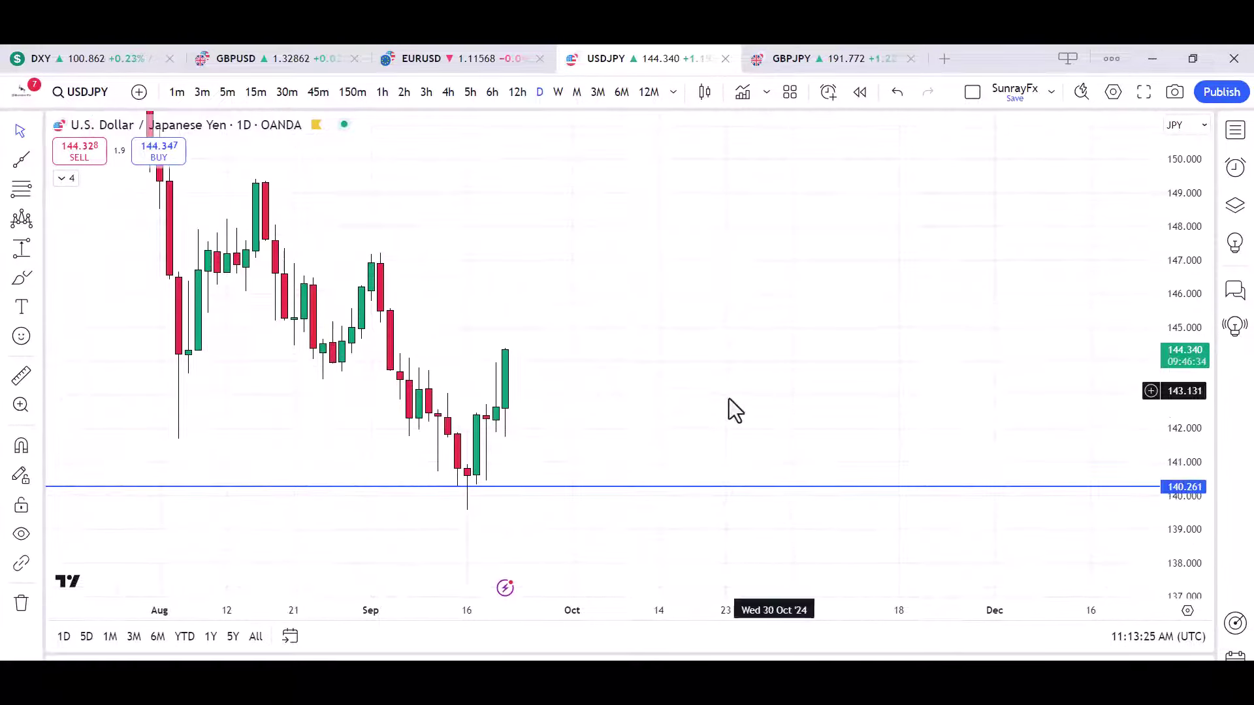
drag(730, 408, 854, 358)
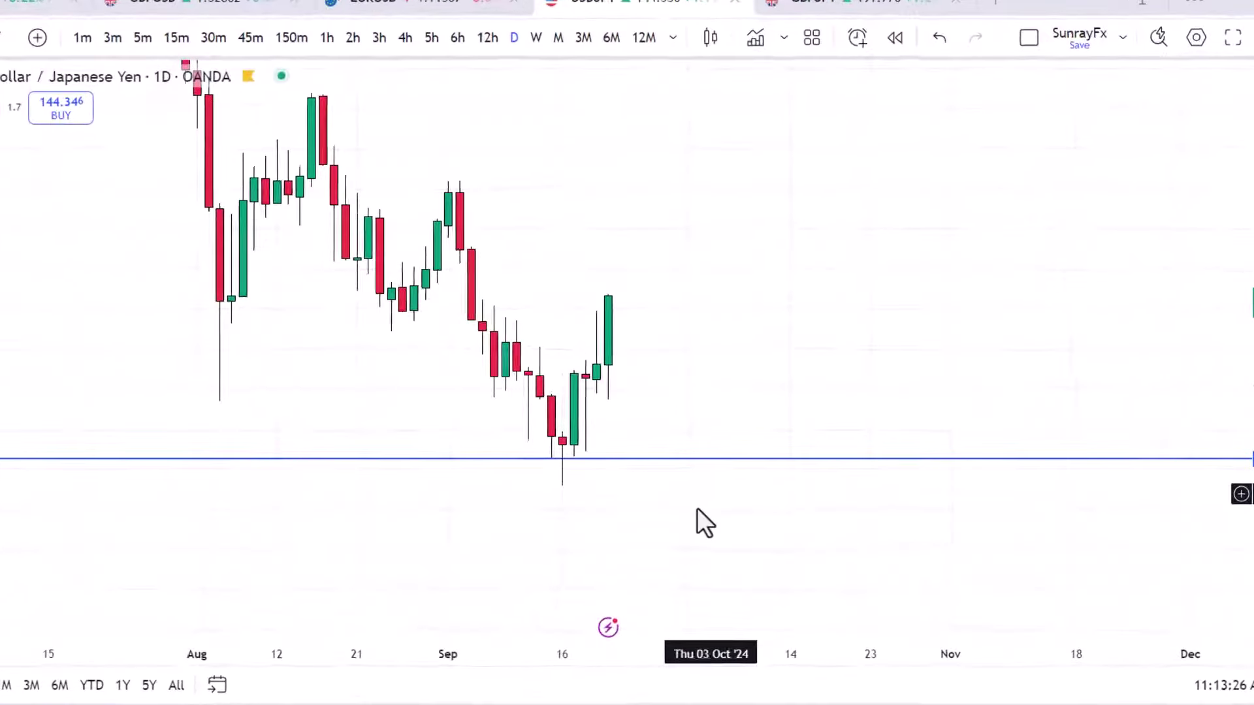
drag(696, 508, 770, 482)
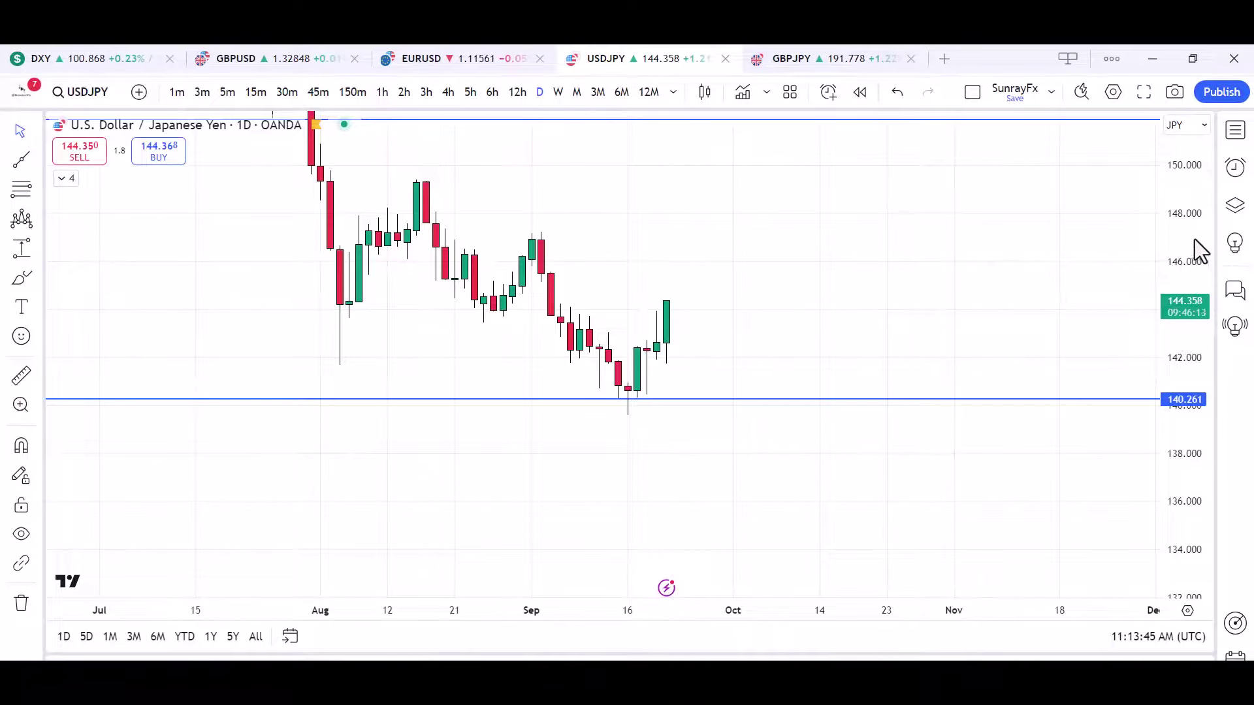
Return to the 4-hour timeframe and draw a Head and Shoulders pattern over the September lows
click(443, 95)
scroll(676, 456, down, 4)
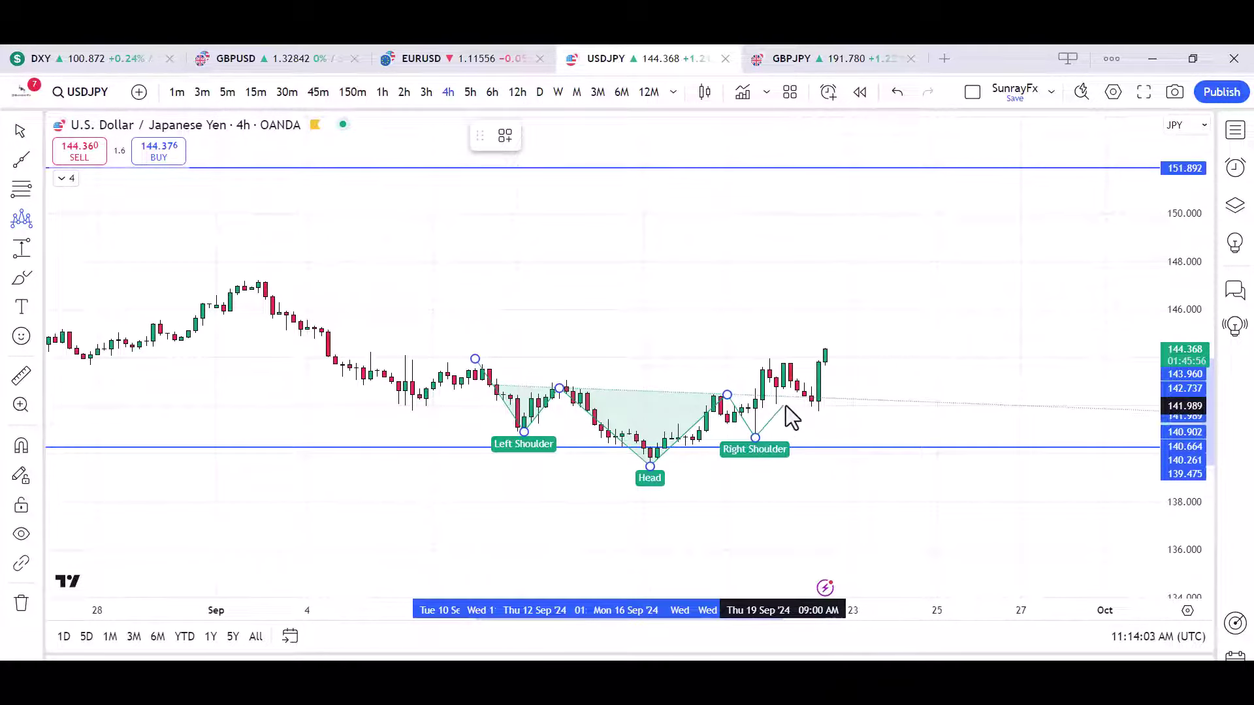
click(786, 405)
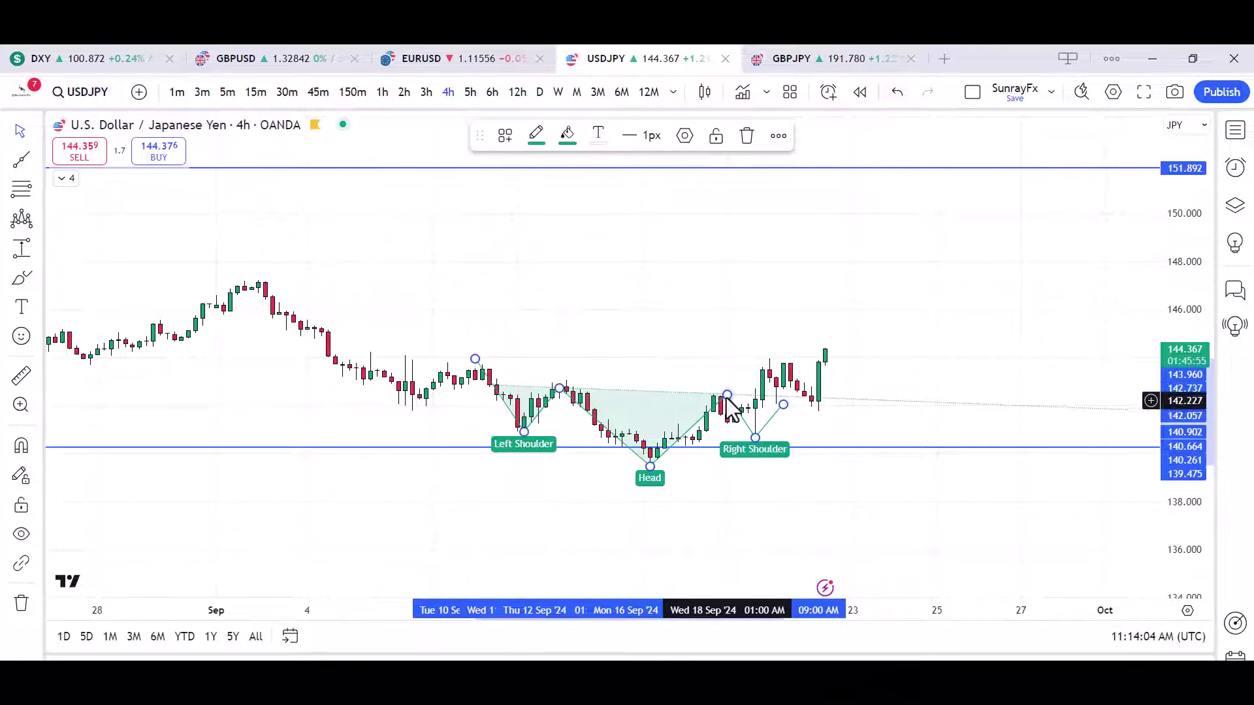
Fit the pattern's two neckline points to the adjacent swing highs and its head point to the lowest low
drag(727, 395, 719, 398)
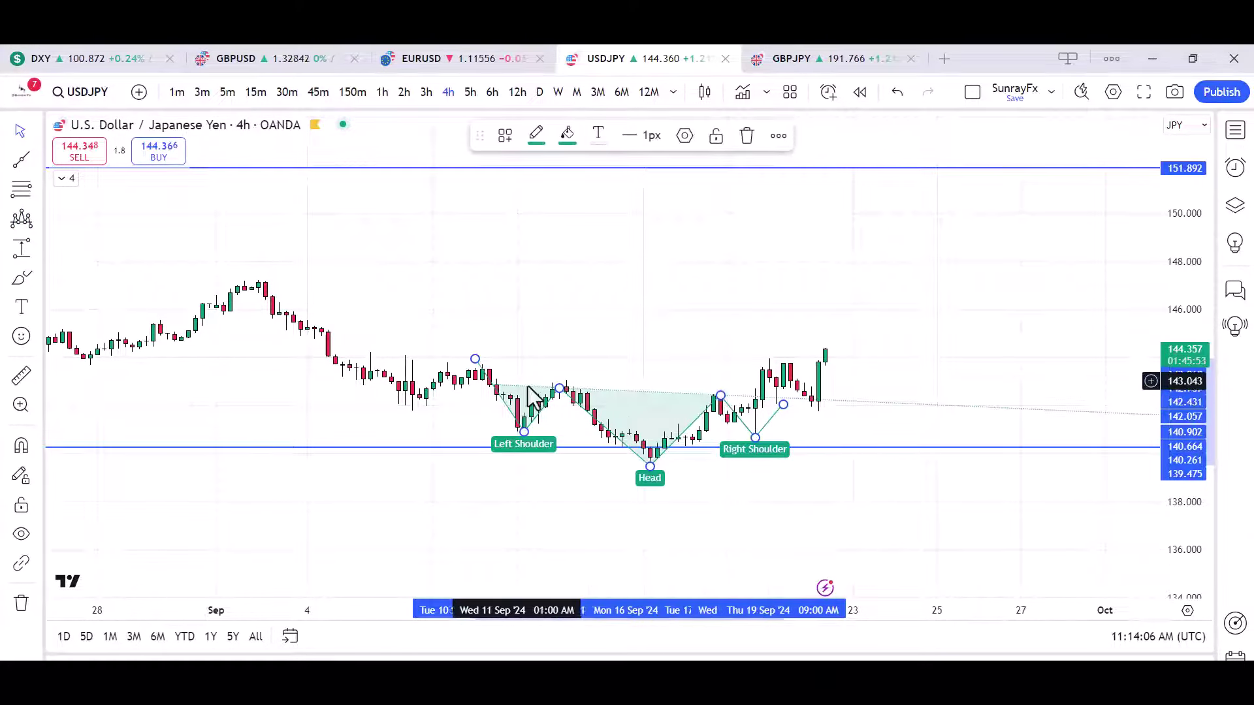
drag(559, 388, 566, 382)
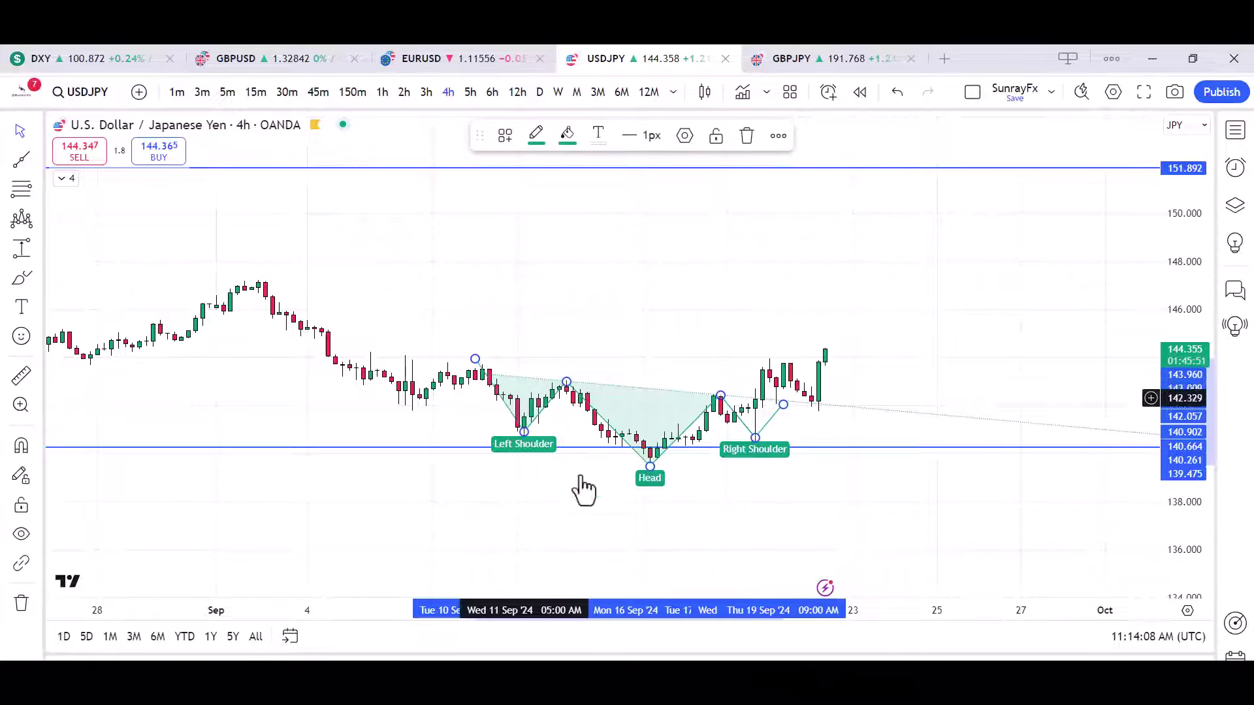
click(652, 465)
scroll(679, 522, down, 2)
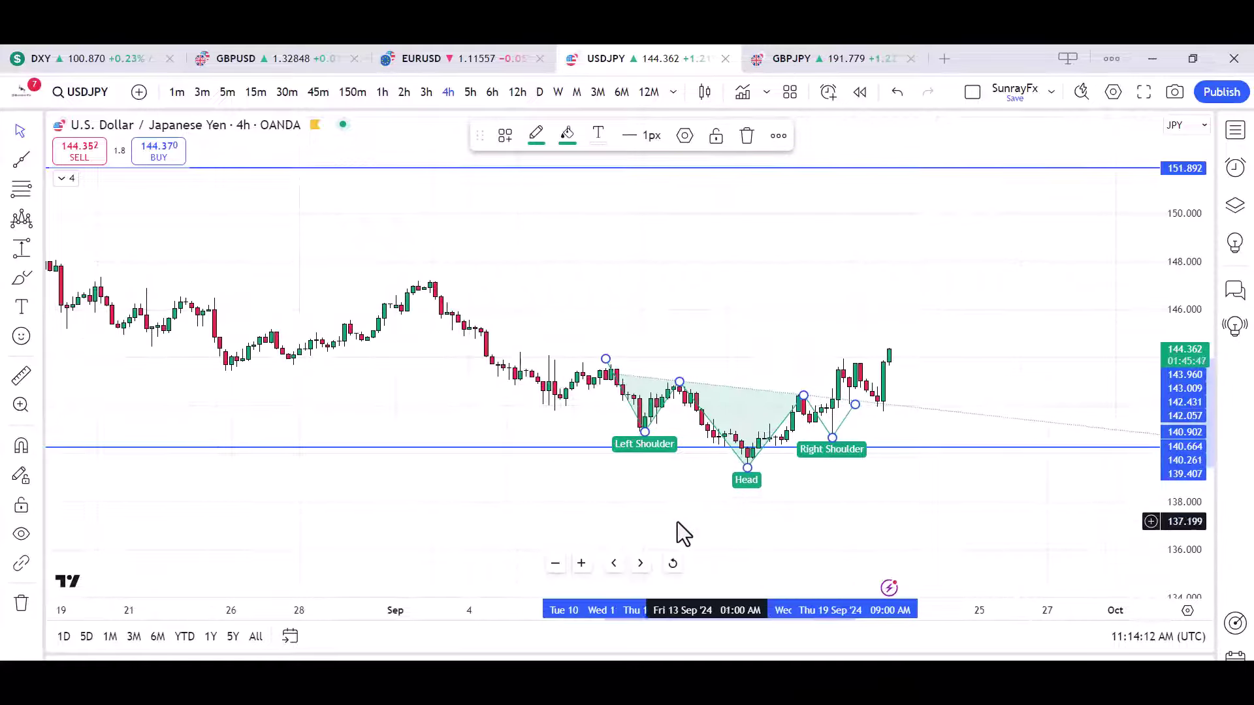
Project a price range of about 3.155 upward from the neckline and place a horizontal line at 145.342
drag(680, 522, 555, 532)
drag(1180, 442, 1180, 432)
drag(1181, 432, 1180, 288)
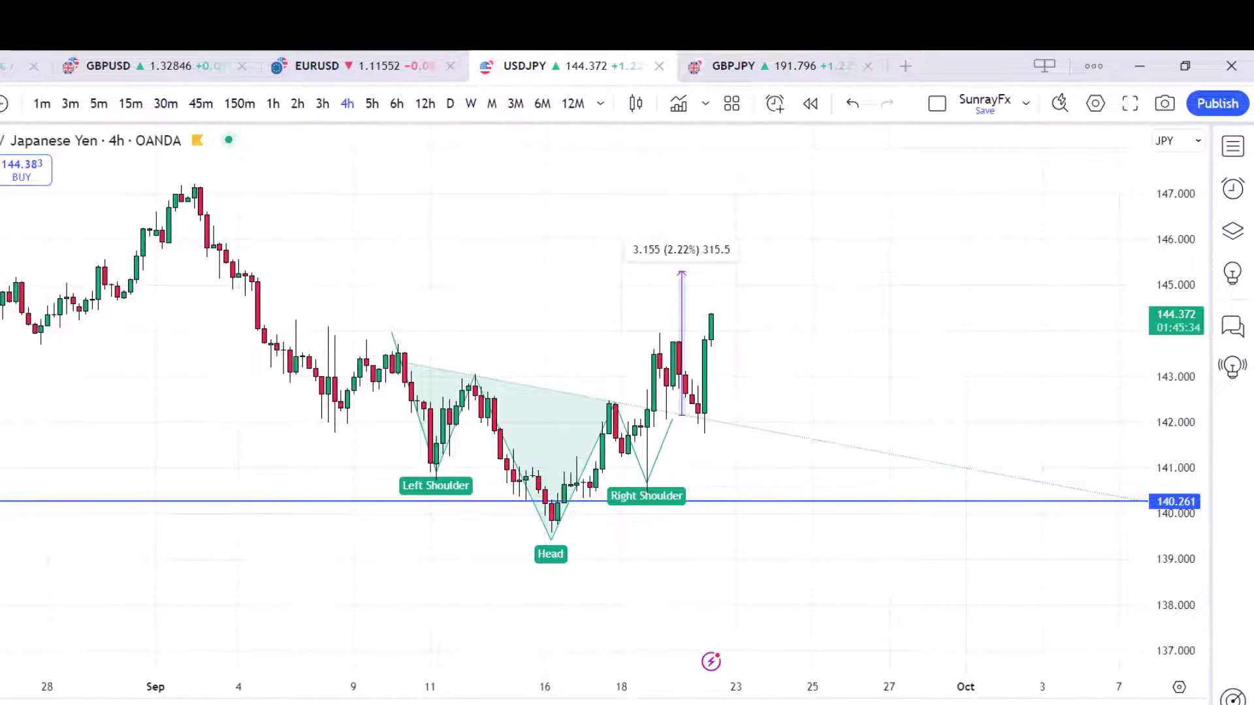
key(alt+h)
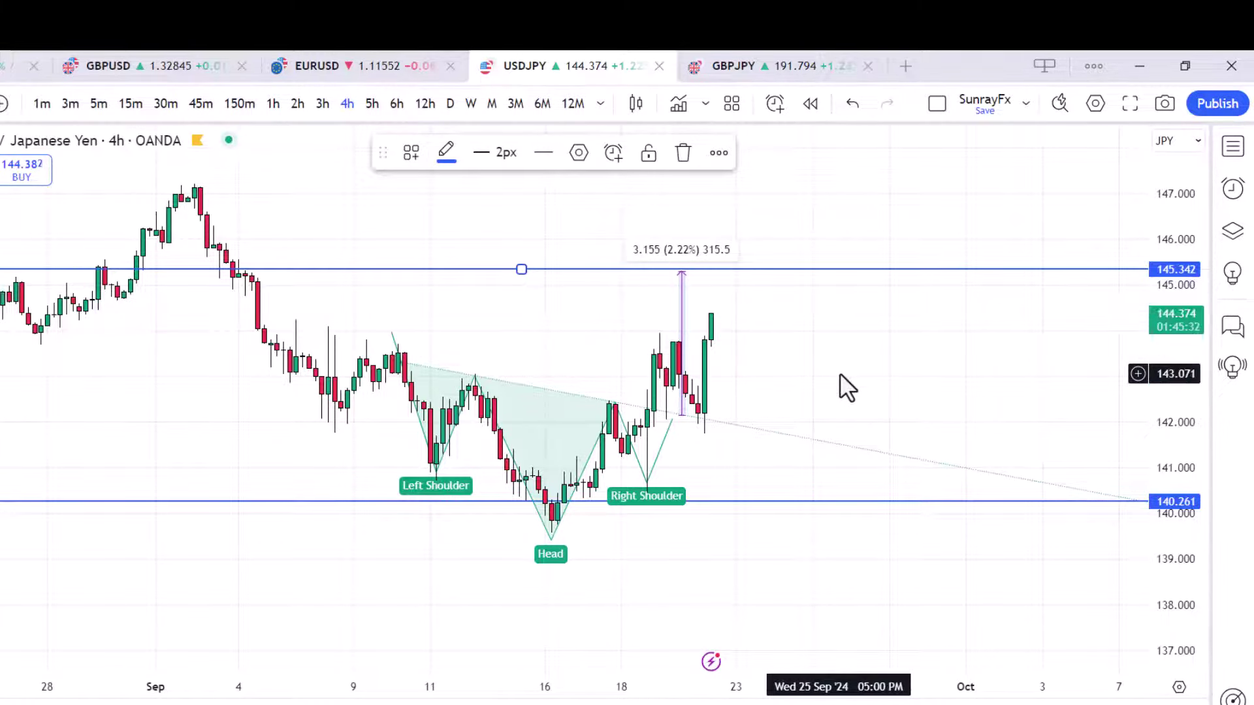
scroll(840, 375, down, 3)
drag(700, 317, 661, 391)
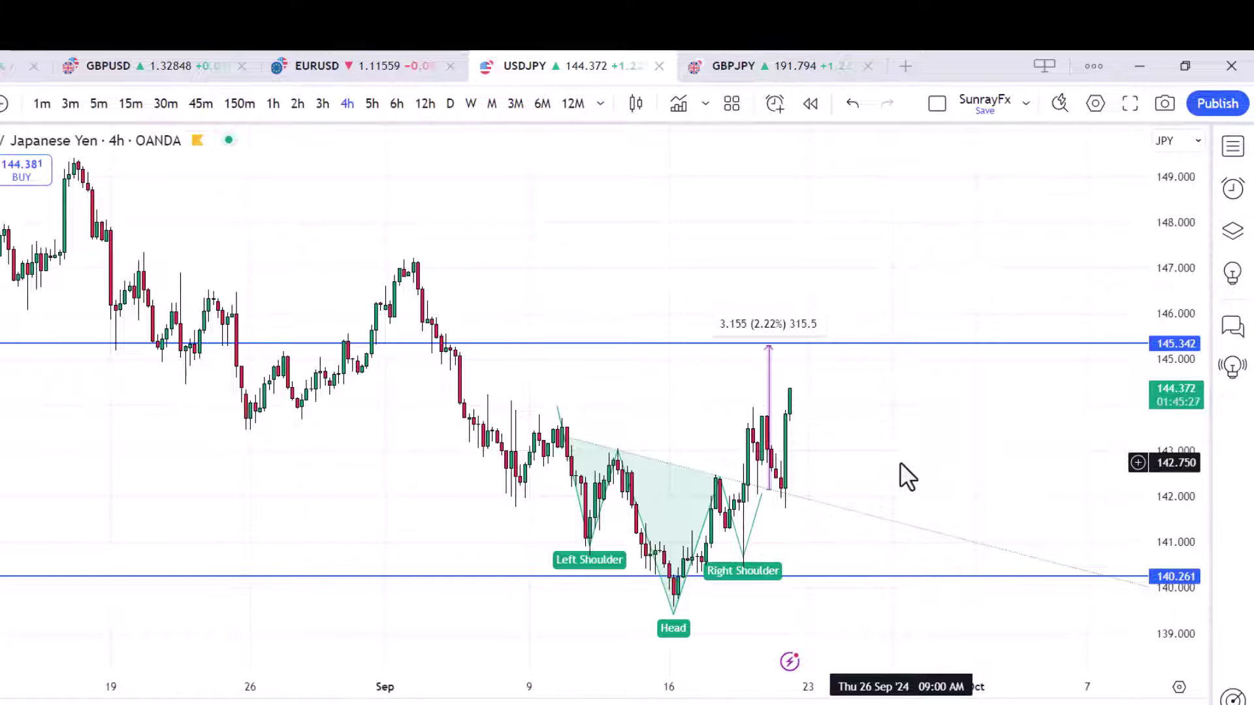
scroll(875, 465, up, 2)
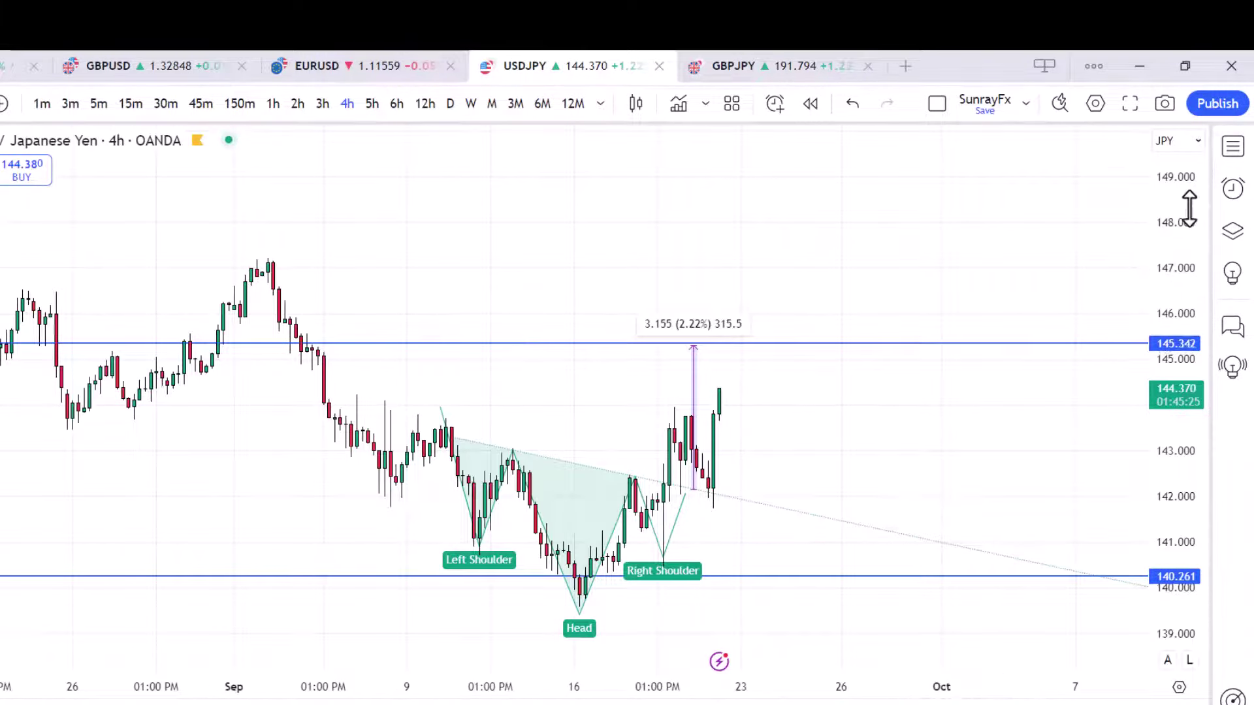
drag(1189, 209, 1189, 346)
scroll(806, 449, down, 1)
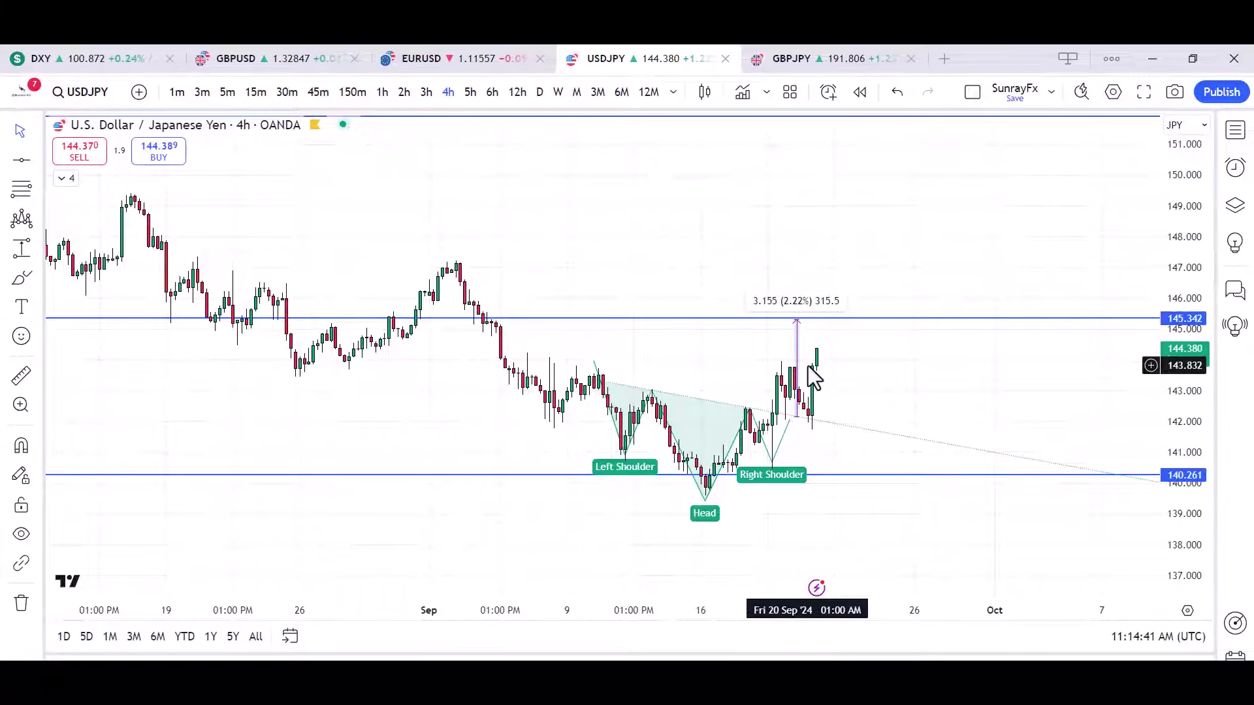
Delete the horizontal line at 145.342 from the 4-hour chart
scroll(869, 437, up, 1)
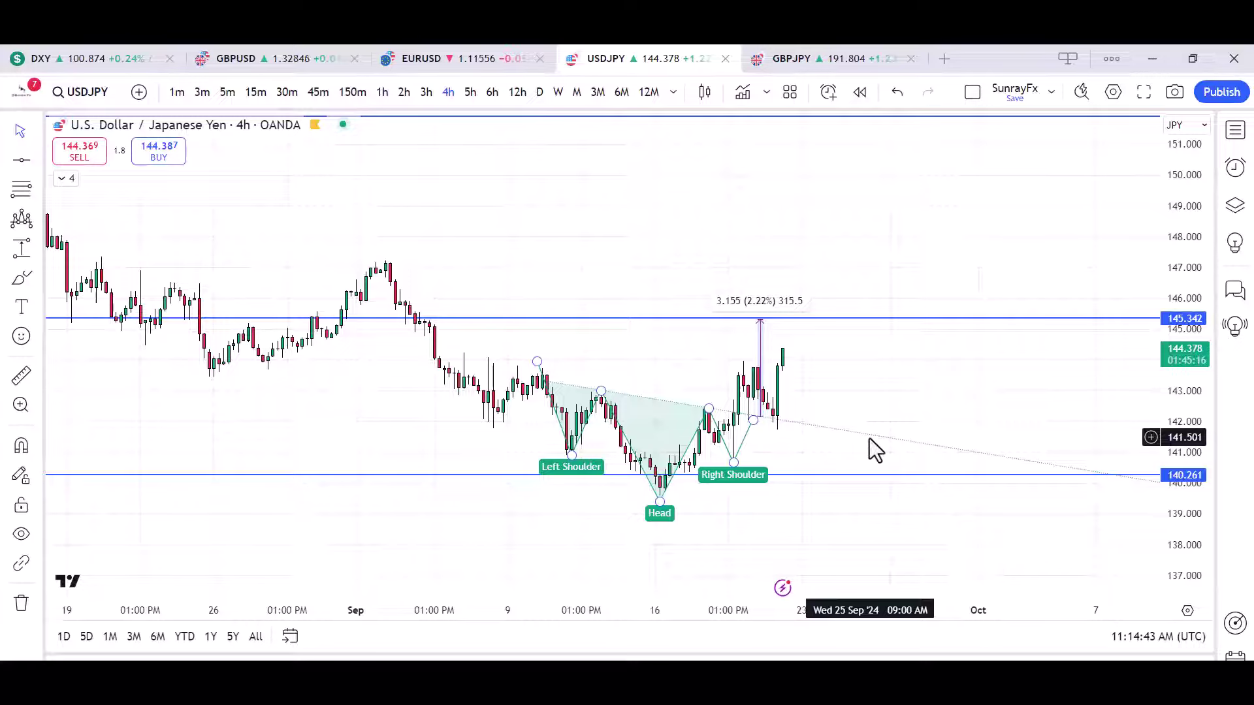
scroll(868, 438, down, 3)
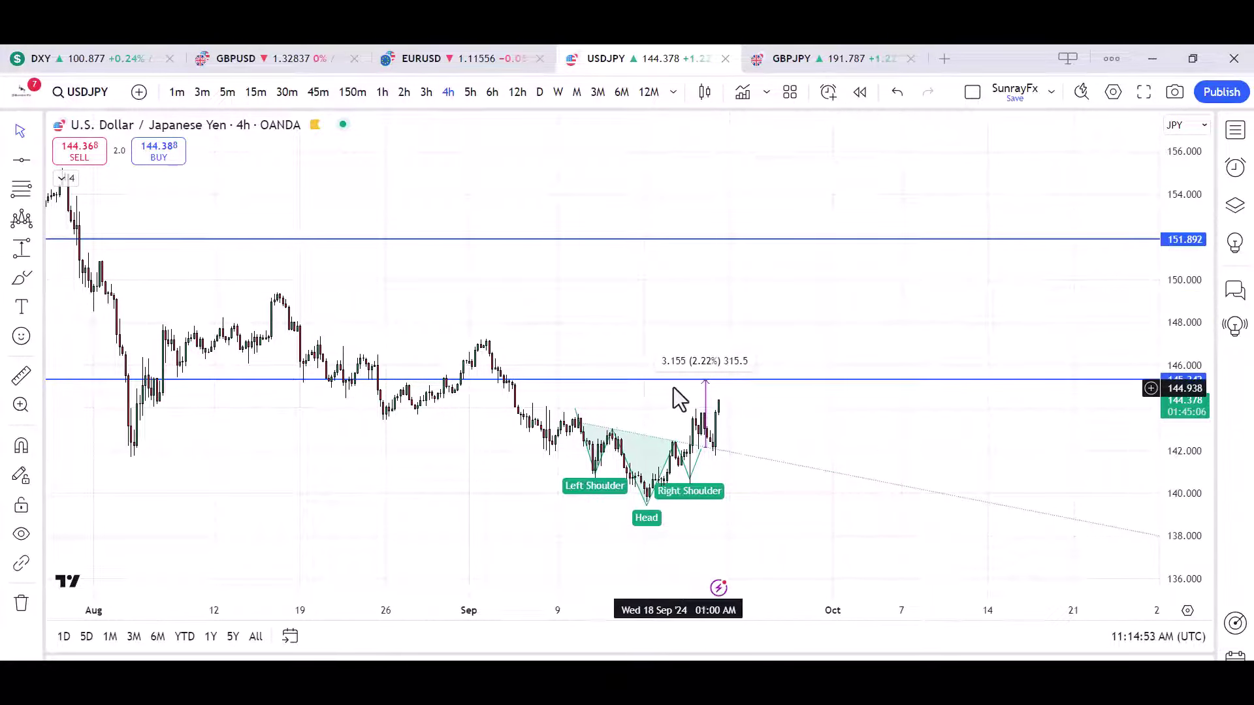
click(677, 379)
click(750, 134)
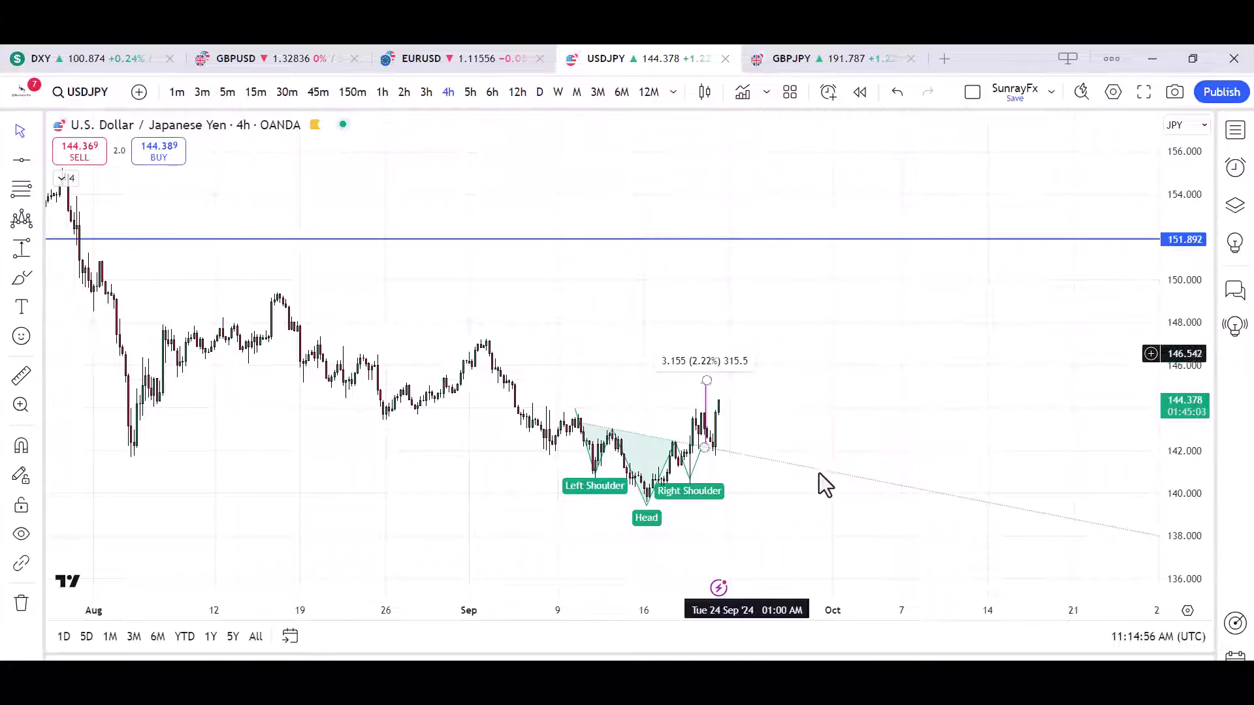
Draw a descending trend line from the mid-August high at 149.401 across the early-September high to about 144.028
click(186, 209)
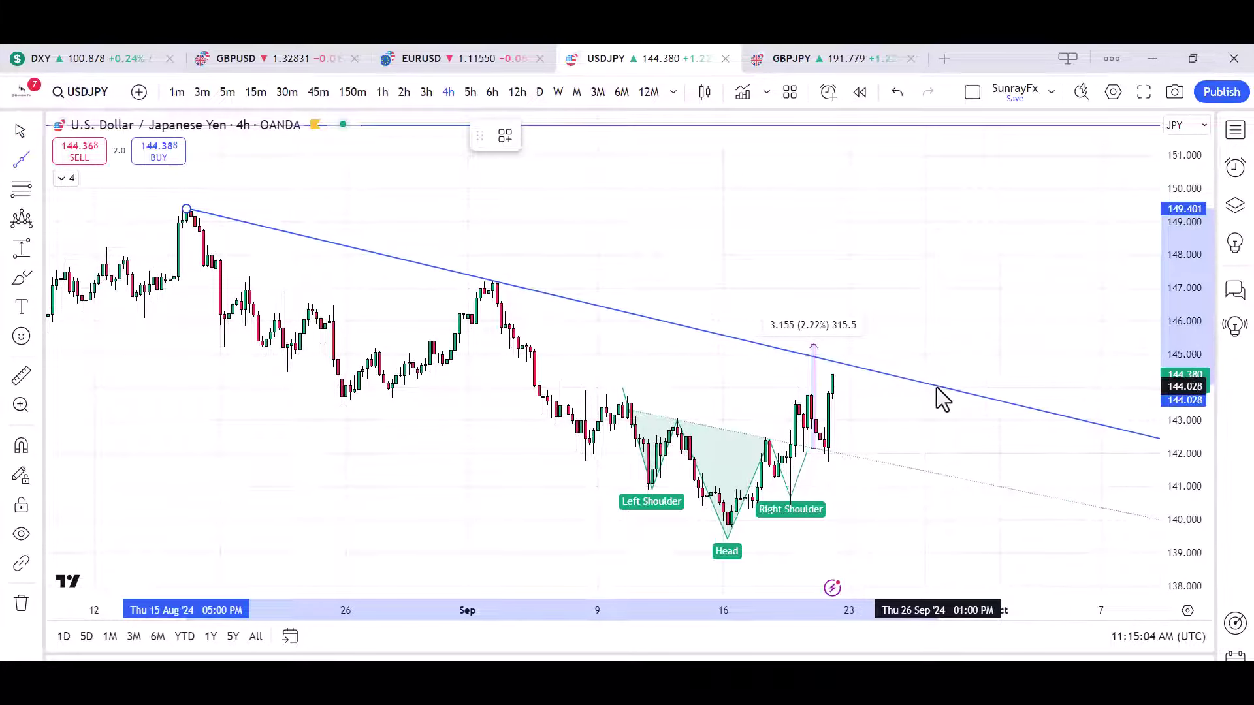
click(936, 389)
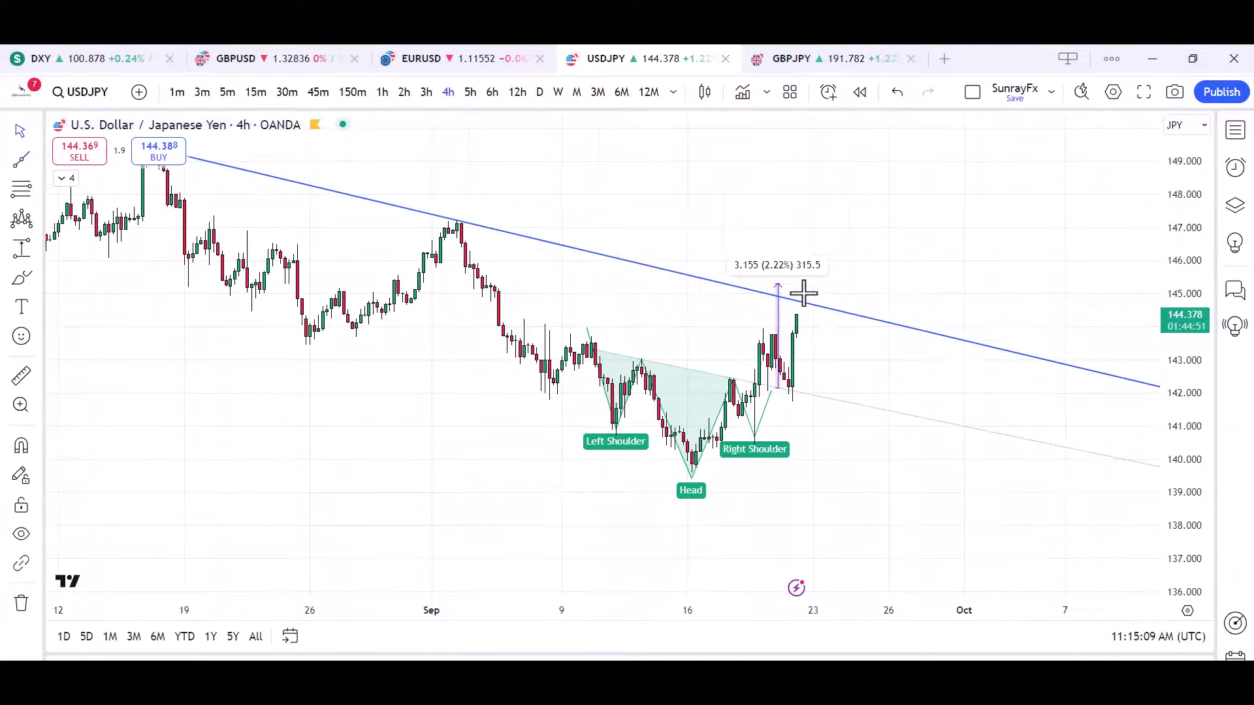
Sketch arrows for a drop from the trend line to about 143 and a rise to about 147.7, and clear them
drag(803, 293, 829, 314)
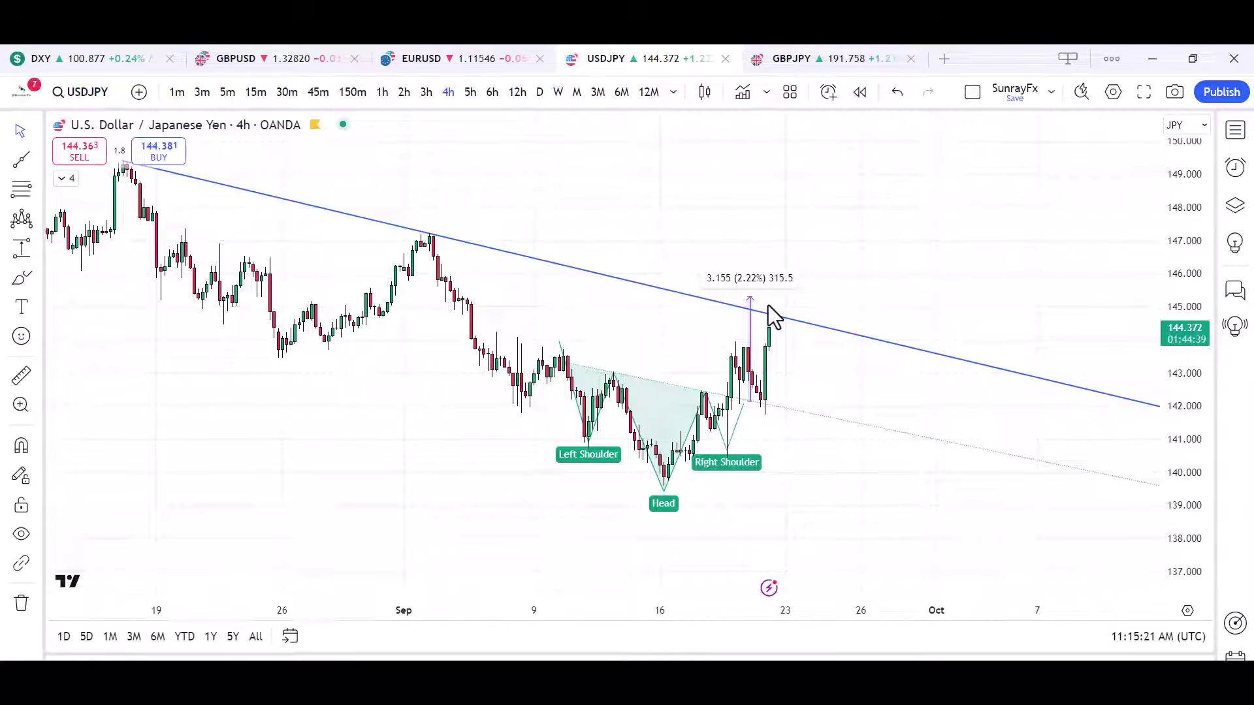
drag(768, 302, 803, 379)
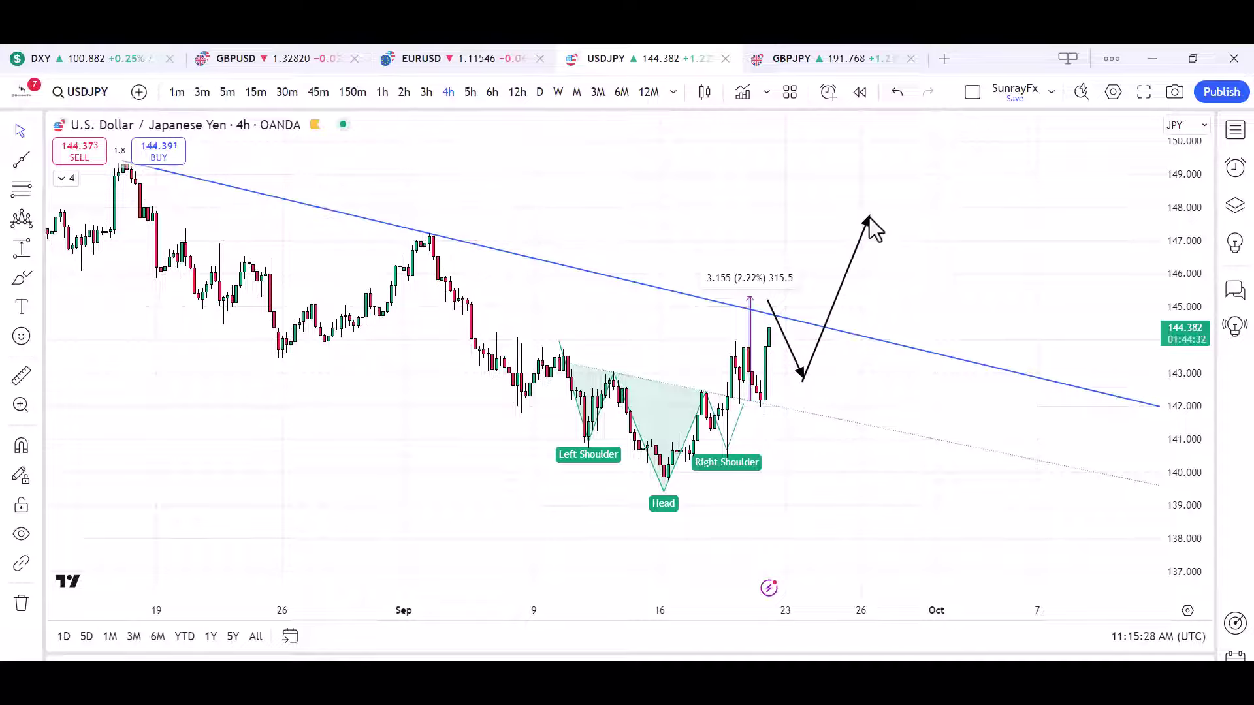
key(Escape)
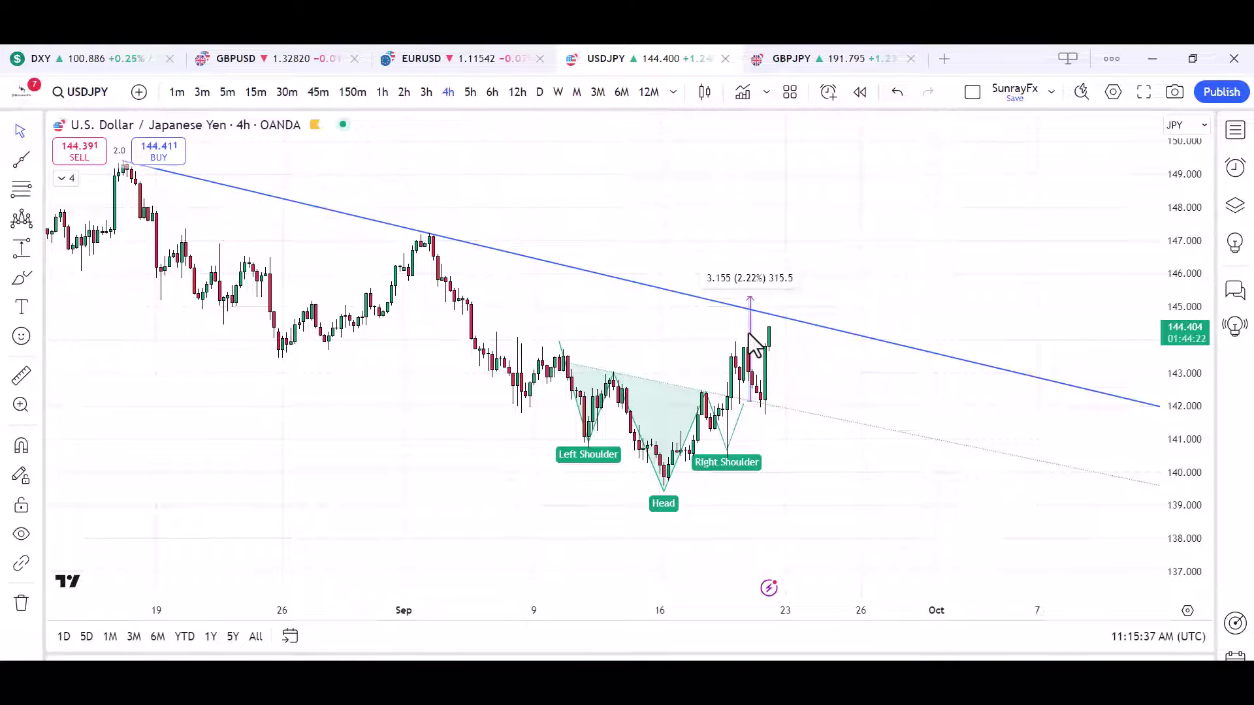
Move the price range onto the latest candle, and delete it together with the September Head and Shoulders pattern
drag(754, 343, 774, 352)
drag(771, 346, 766, 343)
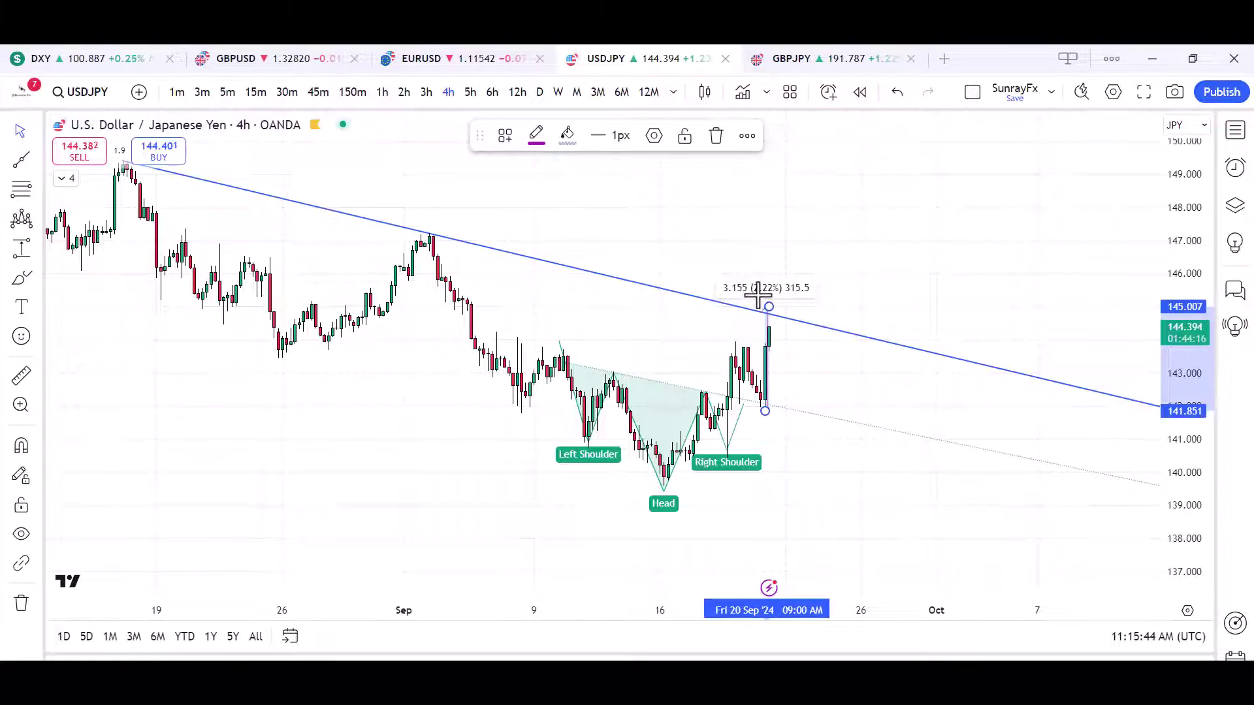
mouse_move(757, 295)
mouse_down()
mouse_move(800, 295)
mouse_move(740, 307)
mouse_up()
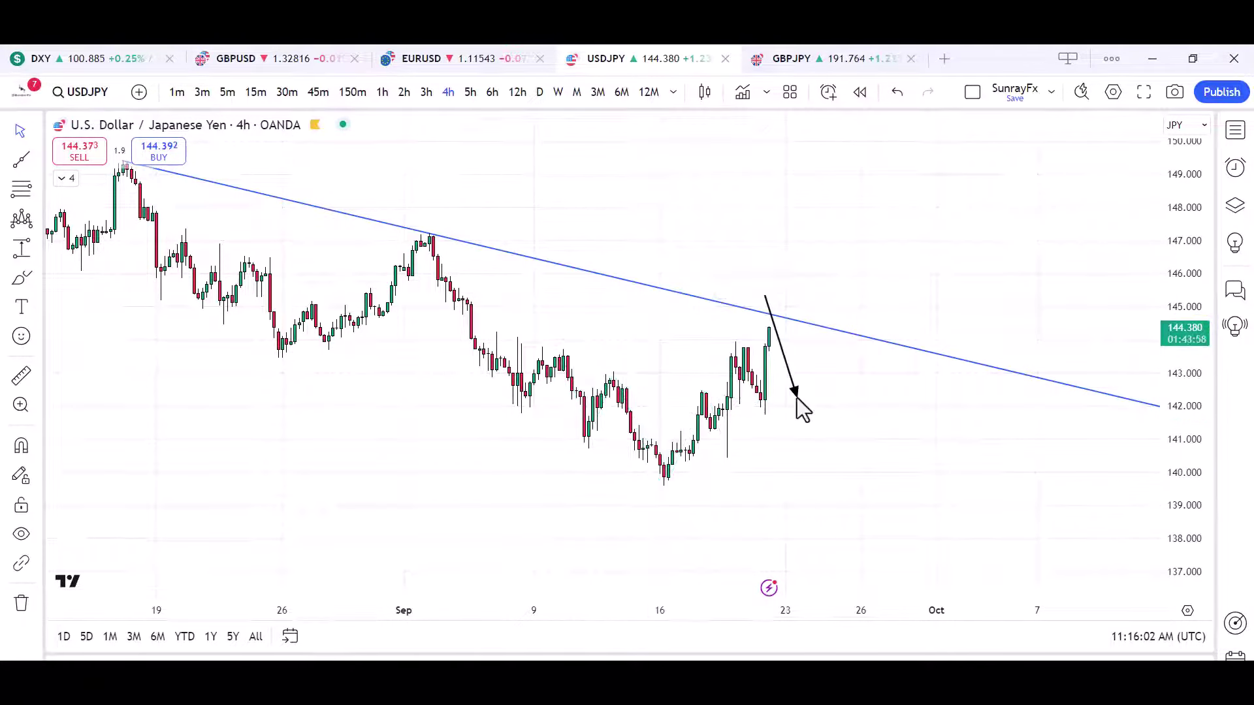
Sketch arrows for a pullback and breakout above the trend line and for a continued decline from it, and clear them
drag(796, 398, 890, 194)
drag(803, 317, 838, 412)
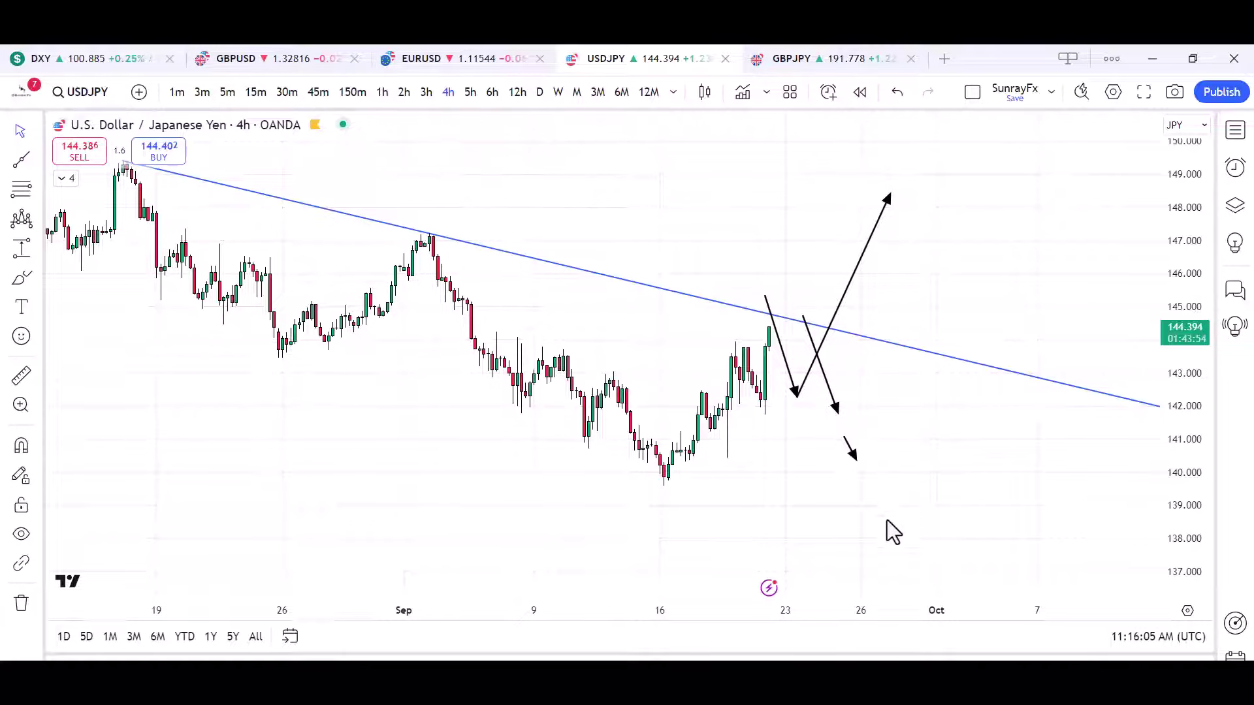
drag(891, 533, 914, 555)
key(Escape)
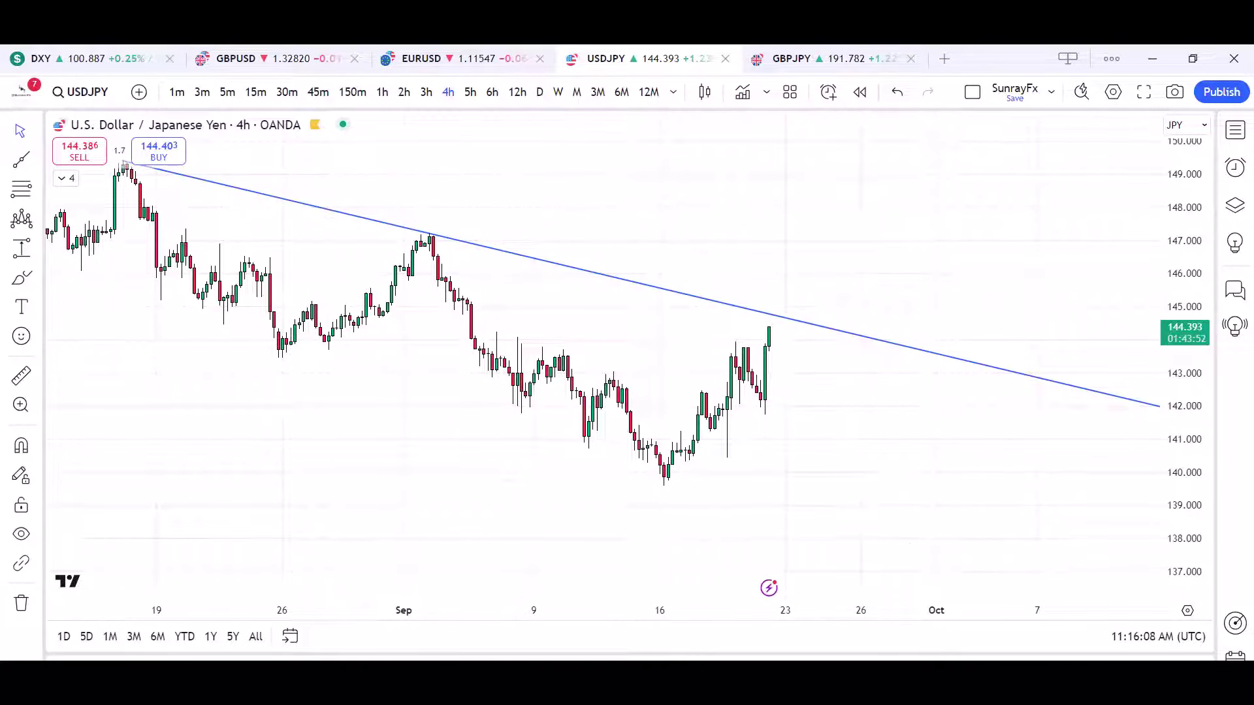
Sketch an upward arrow from the descending trend line near the latest 4-hour candle
scroll(720, 495, down, 2)
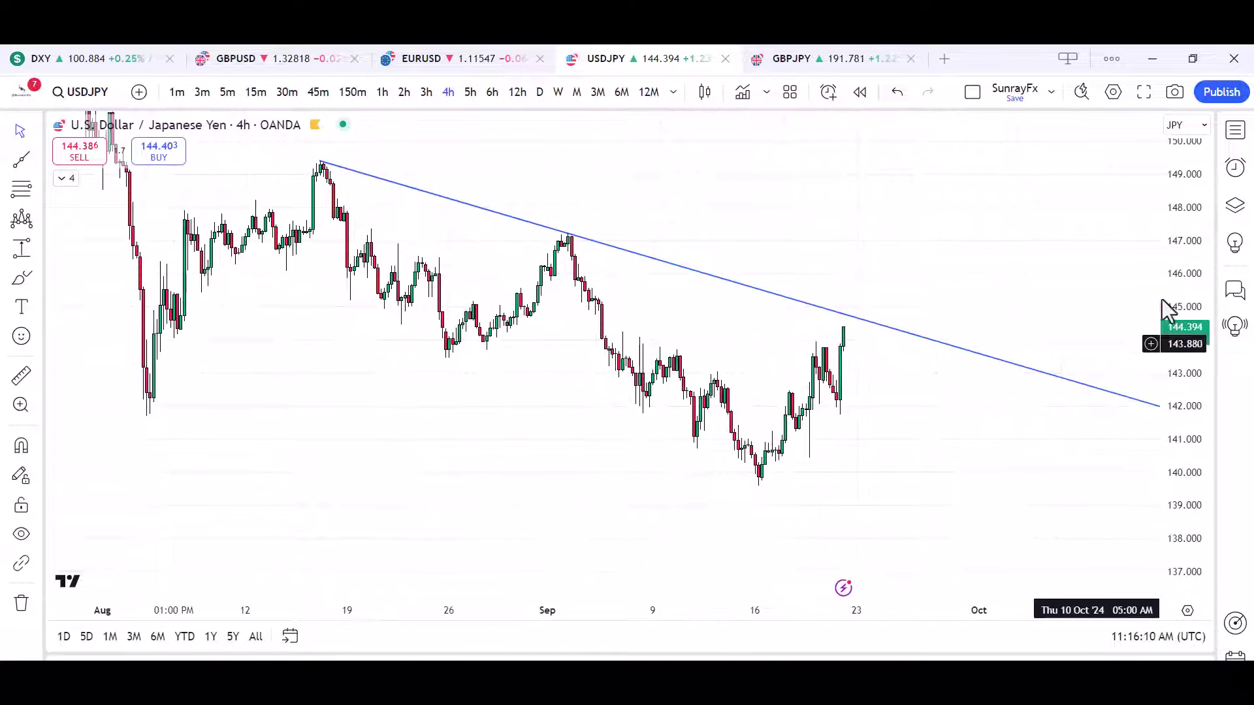
drag(1195, 276, 1195, 350)
scroll(876, 428, up, 2)
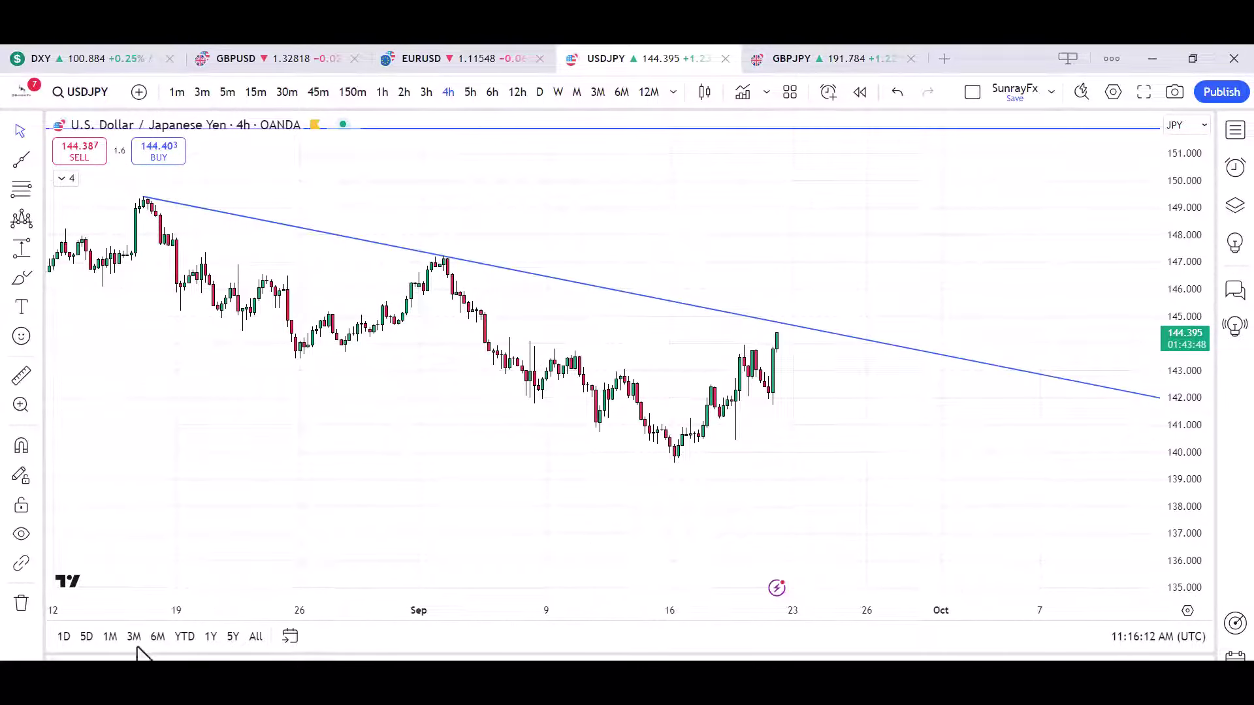
mouse_move(768, 304)
mouse_down()
mouse_move(790, 361)
mouse_move(817, 363)
mouse_move(867, 227)
mouse_up()
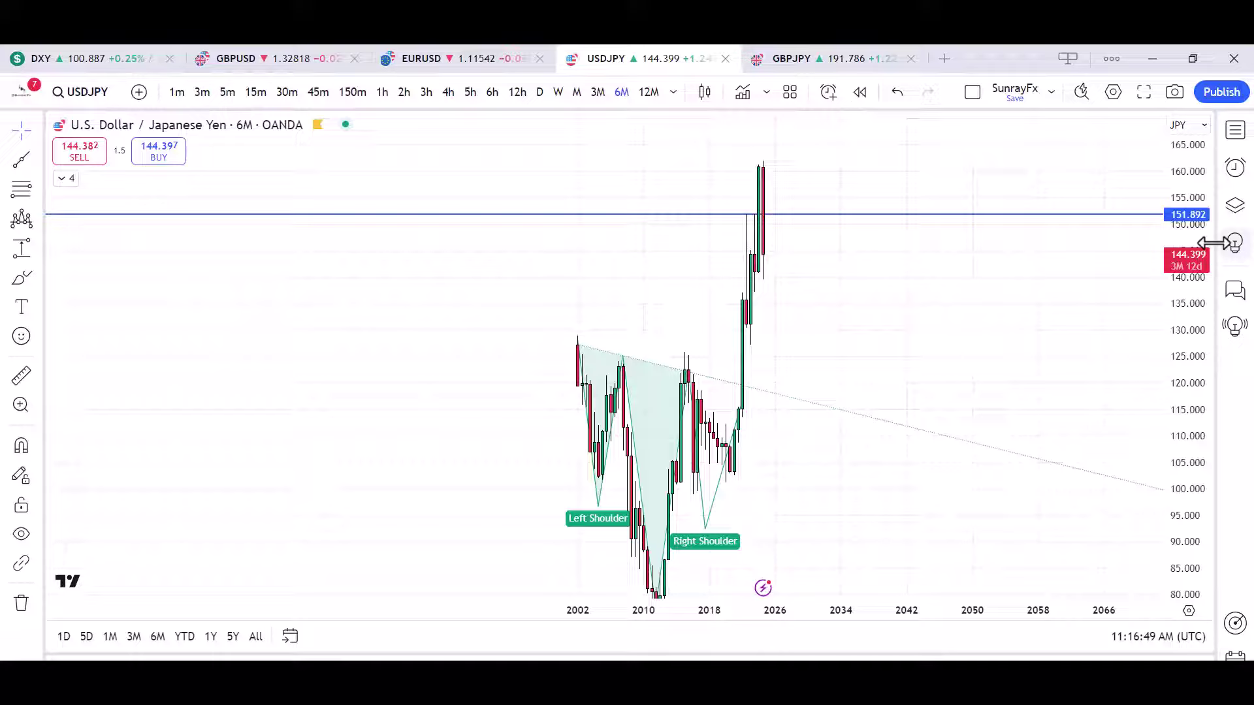
Examine the full 6-month chart with the large inverse head and shoulders pattern since 2002
drag(1201, 365, 1228, 529)
scroll(826, 503, up, 4)
drag(751, 481, 983, 465)
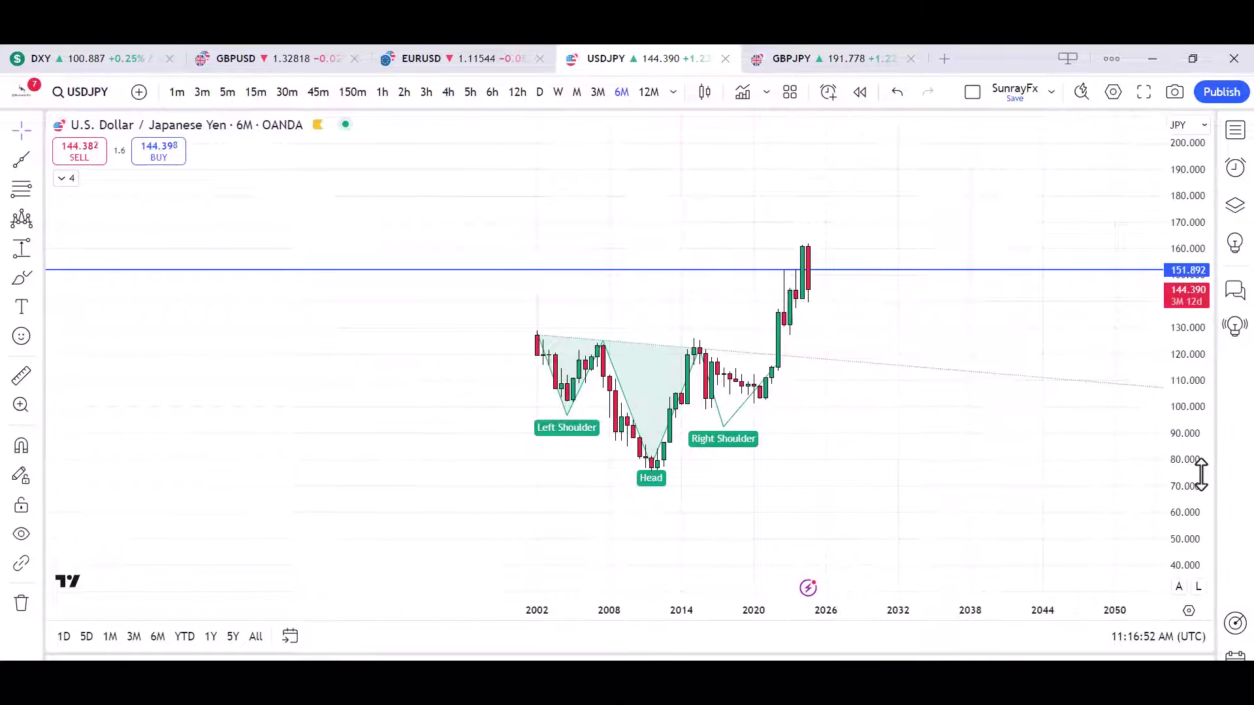
drag(1200, 476, 1193, 425)
scroll(834, 520, up, 3)
drag(837, 520, 954, 506)
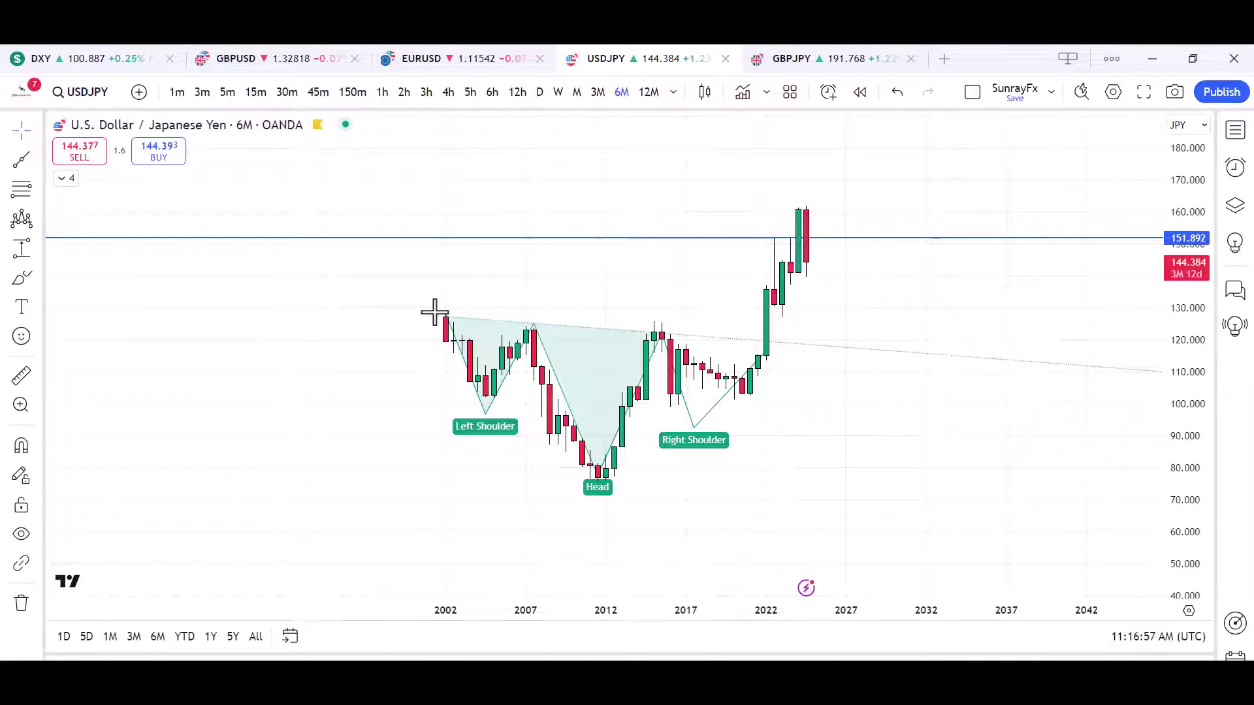
Trace the inverse head and shoulders freehand, mark its breakout, sketch a decline to the neckline, and erase the sketches
mouse_move(439, 305)
mouse_down()
mouse_move(526, 439)
mouse_move(732, 406)
mouse_up()
drag(755, 325, 763, 355)
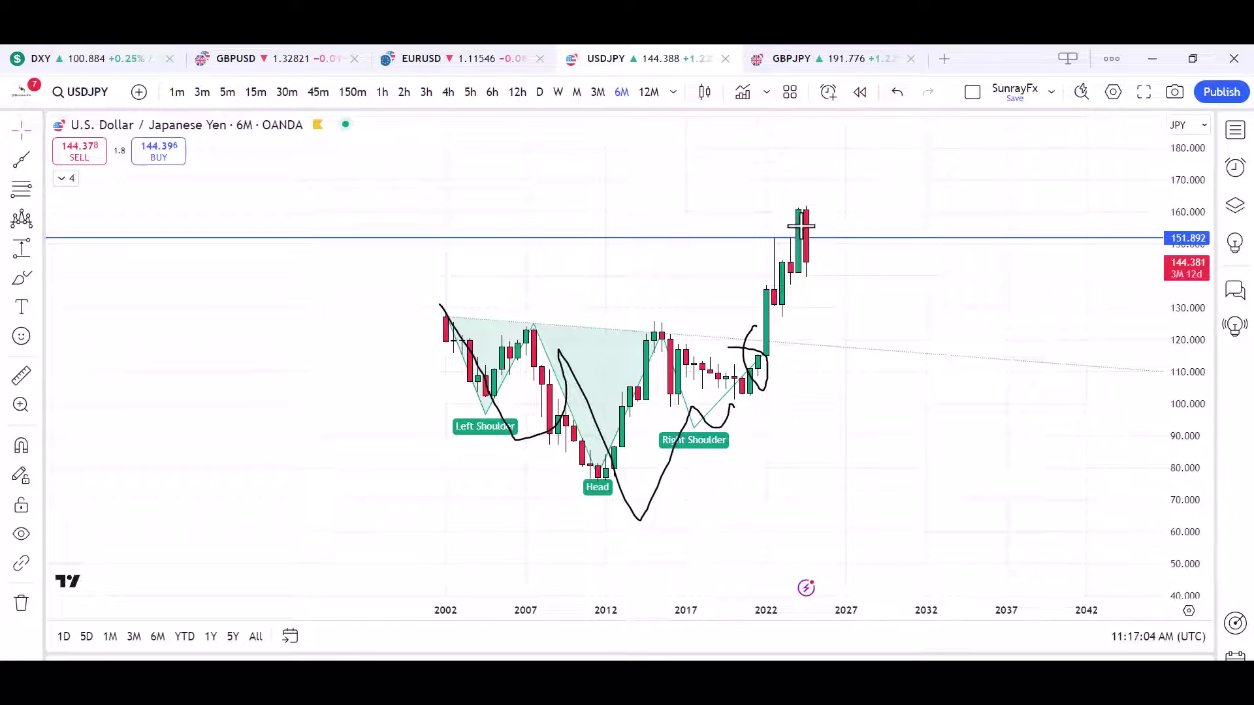
drag(821, 225, 857, 343)
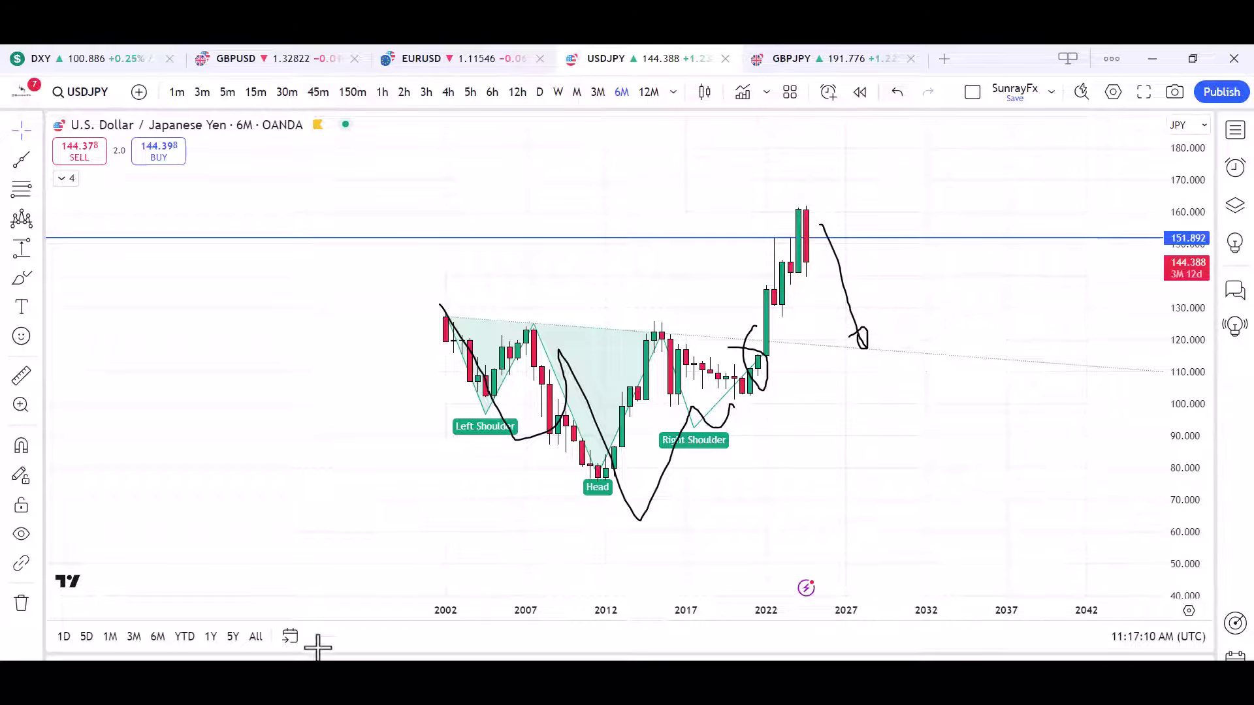
key(e)
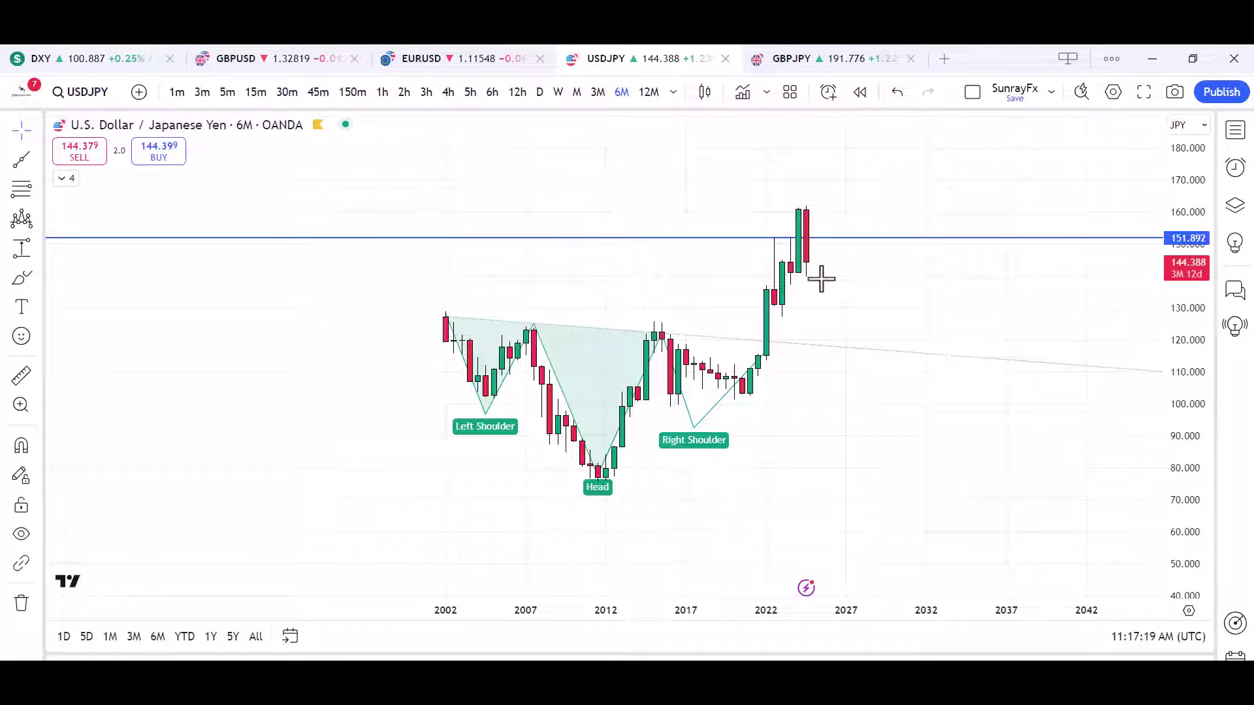
Switch to the 3-month timeframe, sketch a rise to the 151.892 line and a fall to the circled neckline, and clear it
drag(844, 285, 910, 353)
click(598, 92)
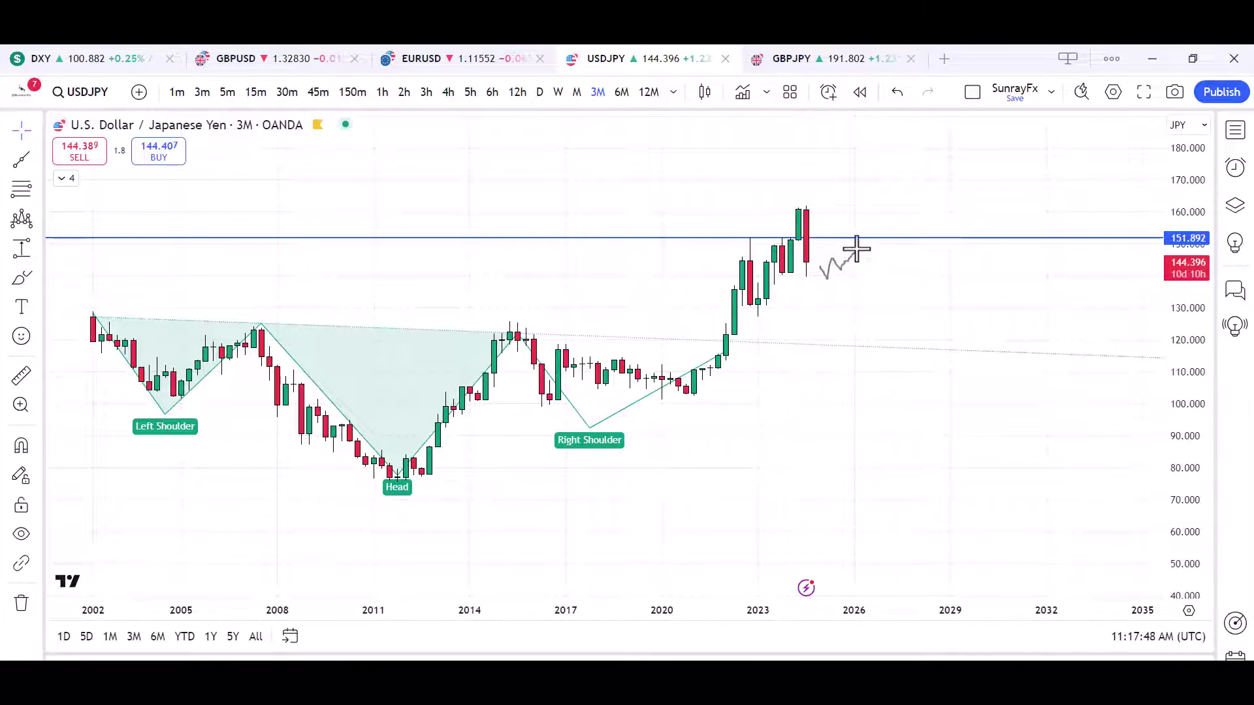
mouse_move(869, 249)
mouse_down()
mouse_move(908, 339)
mouse_move(906, 327)
mouse_up()
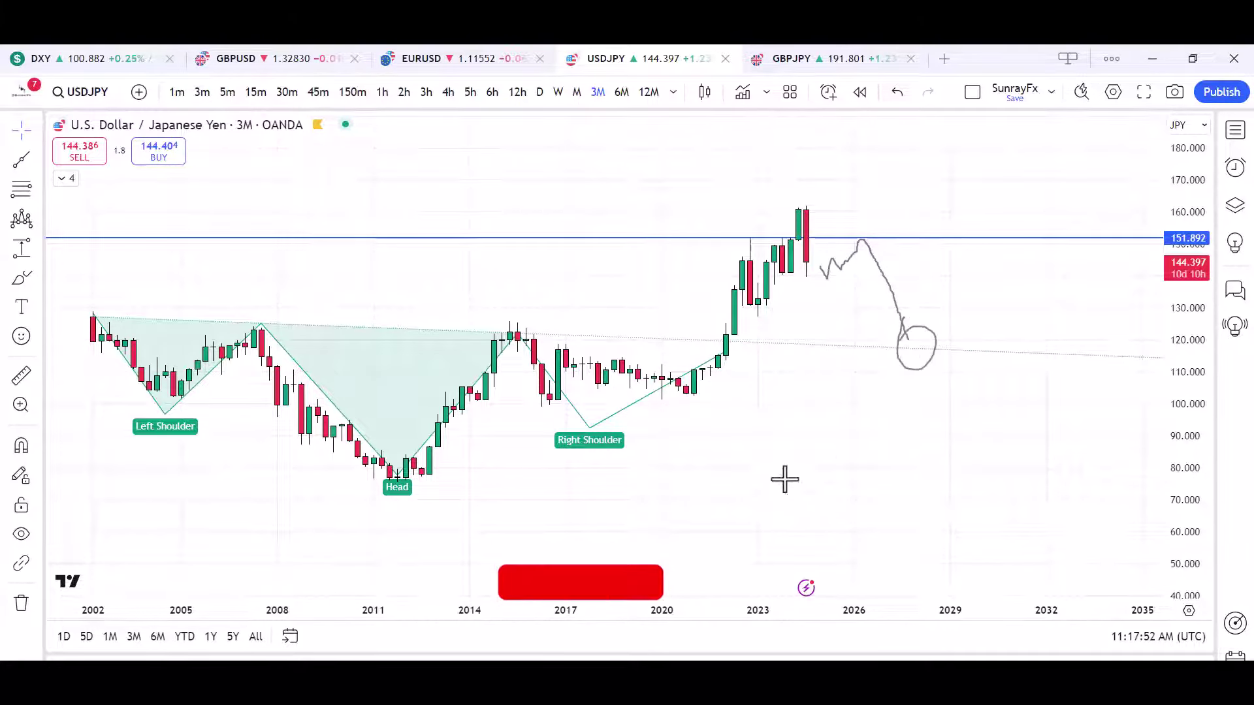
key(Escape)
Draw a Head and Shoulders pattern from 121.676 with shoulders at 152.283 and 153.396, head at 160.260 and end at 119.635, and delete it
scroll(686, 476, up, 4)
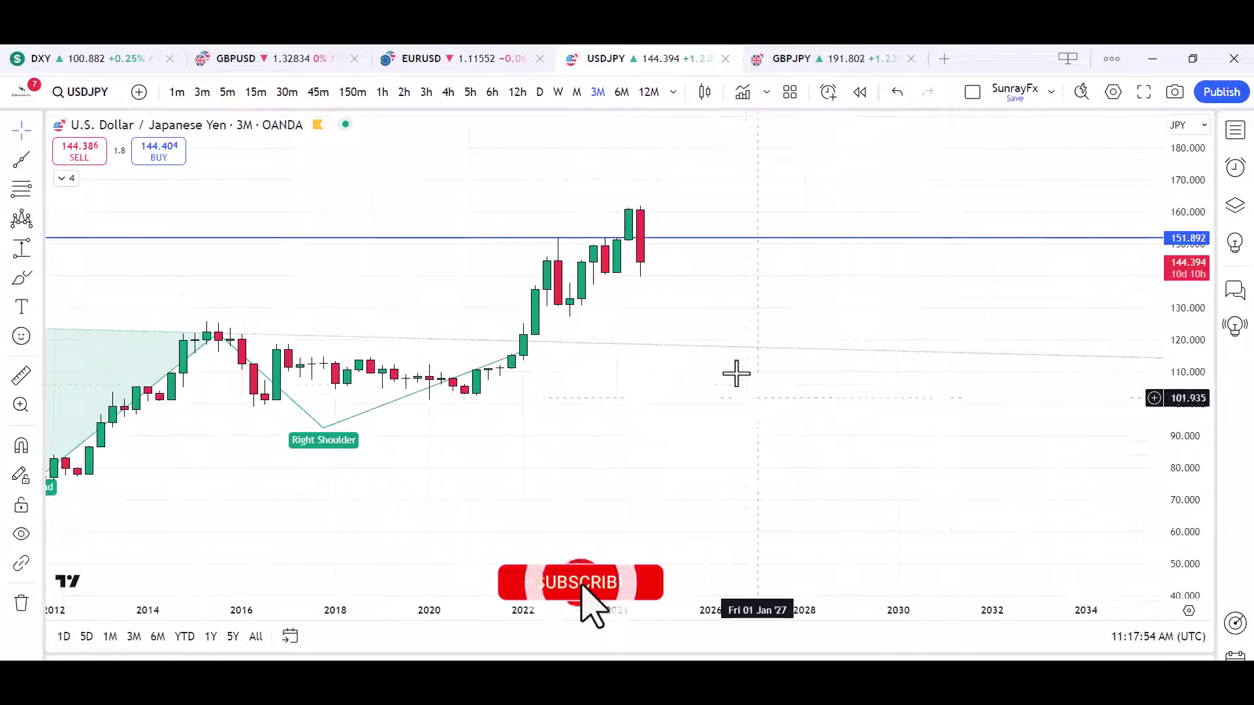
drag(751, 383, 759, 443)
drag(1181, 420, 1187, 310)
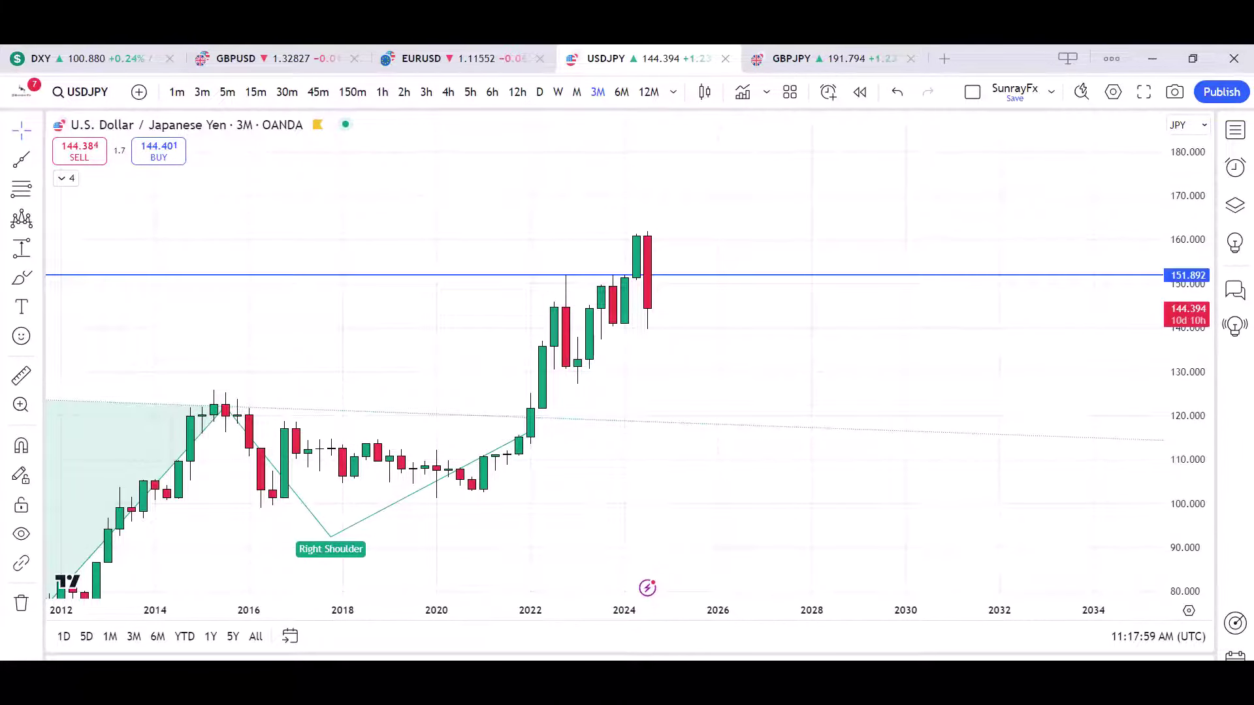
click(542, 409)
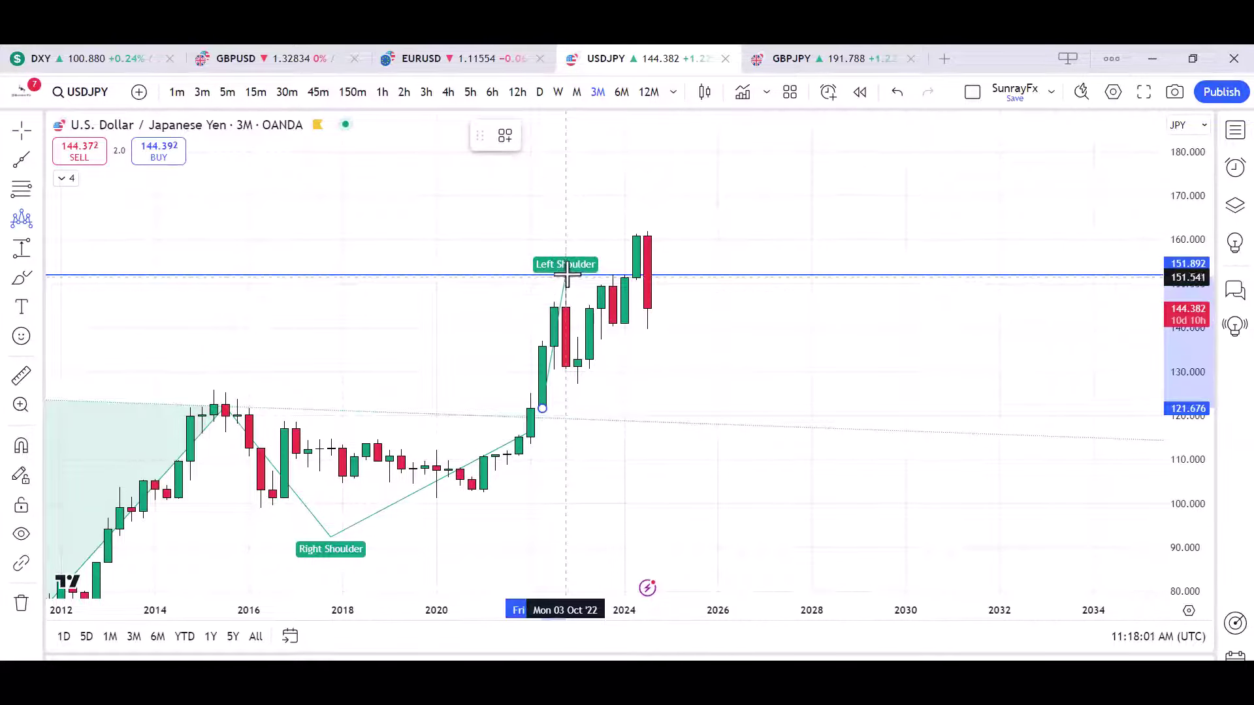
click(565, 275)
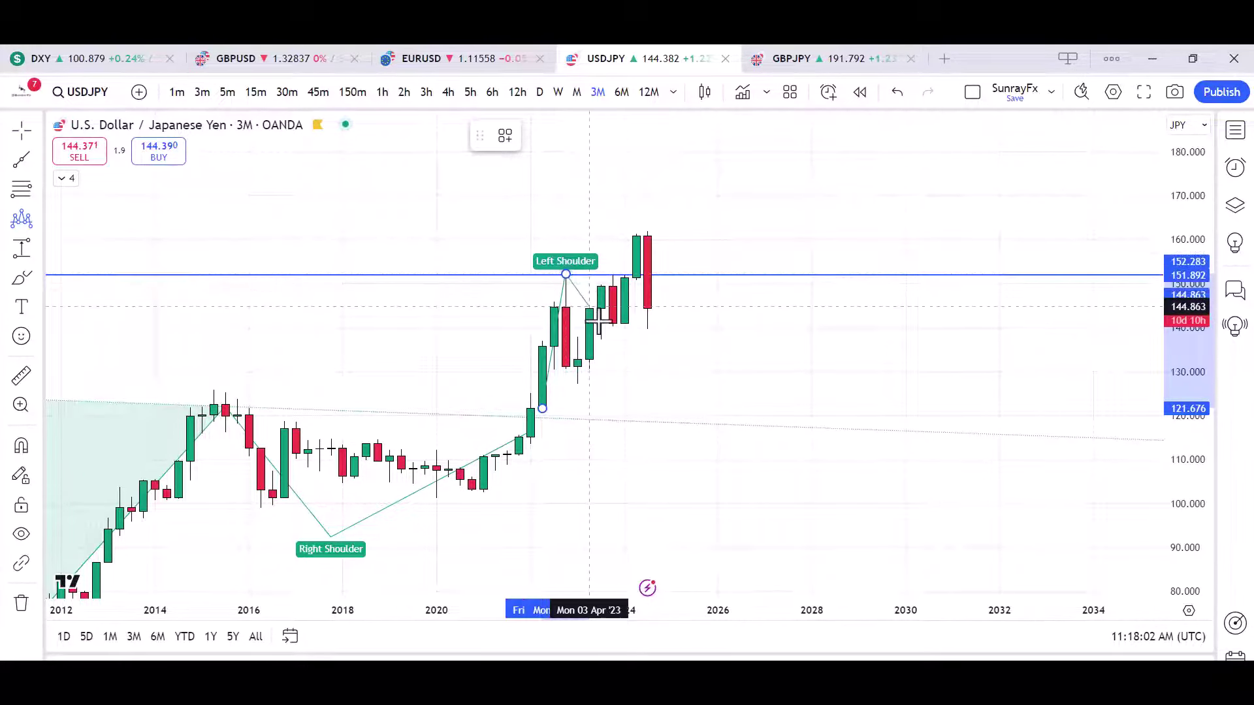
click(577, 379)
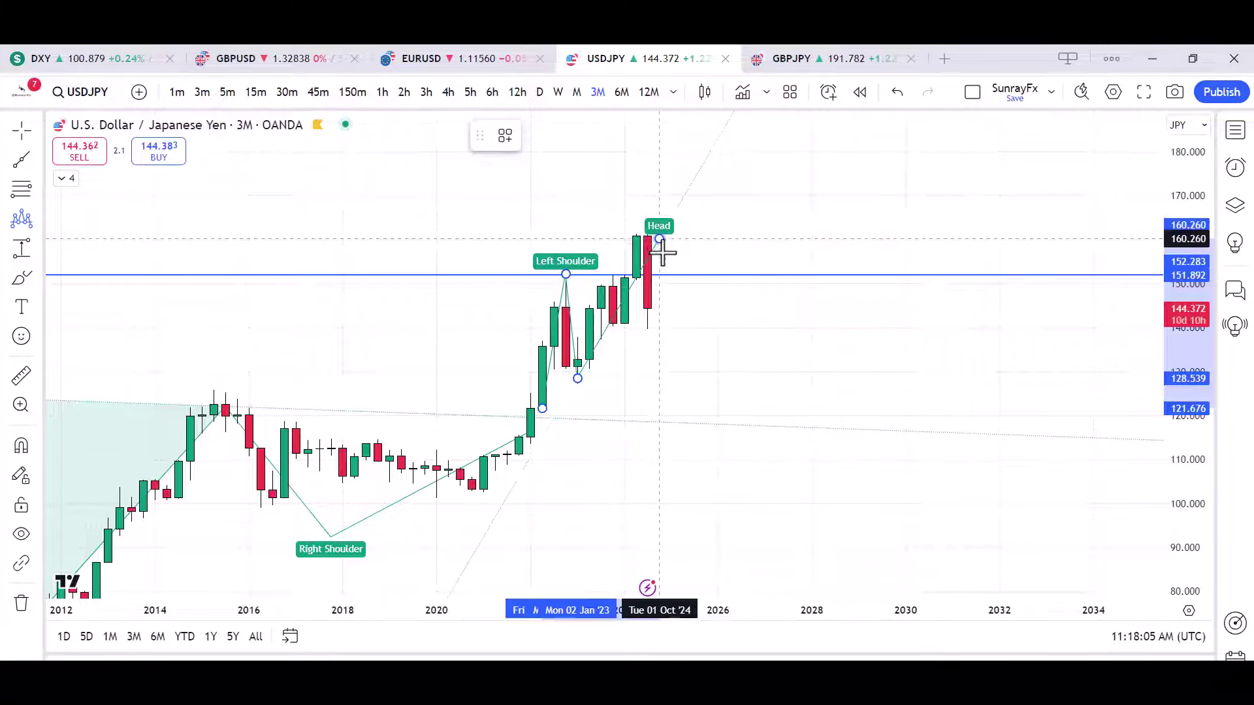
click(661, 251)
click(695, 341)
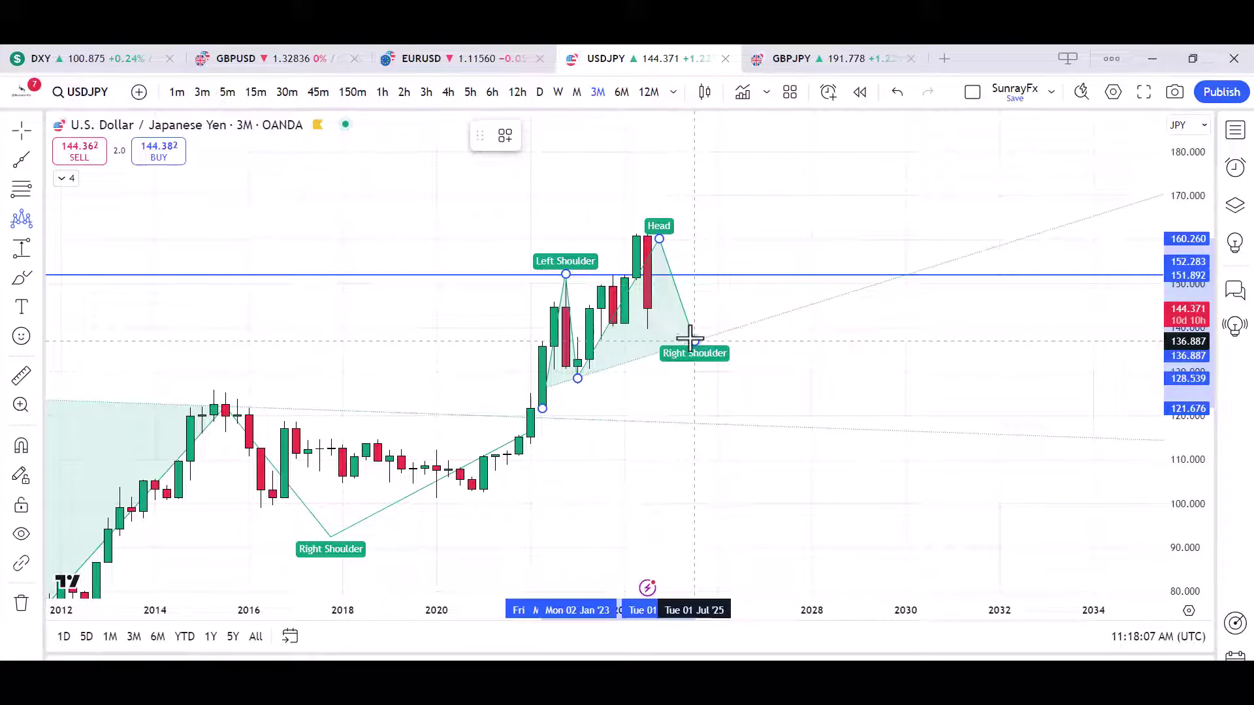
click(704, 269)
click(788, 417)
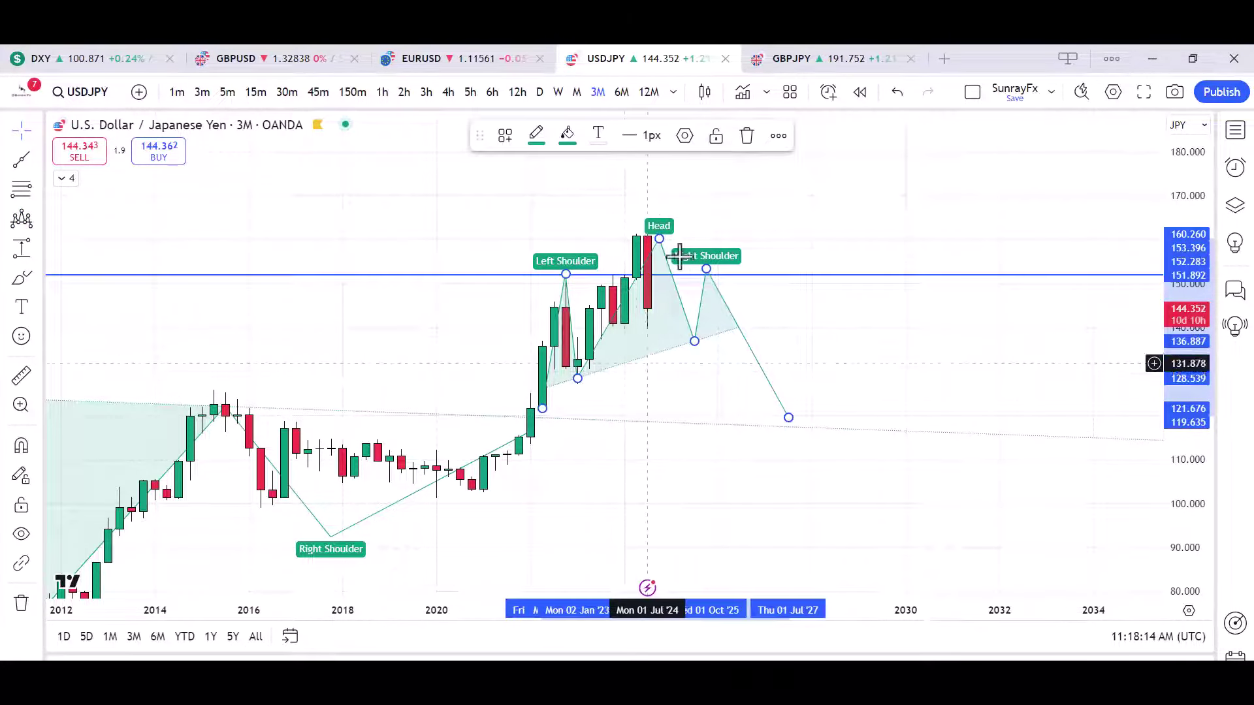
click(747, 137)
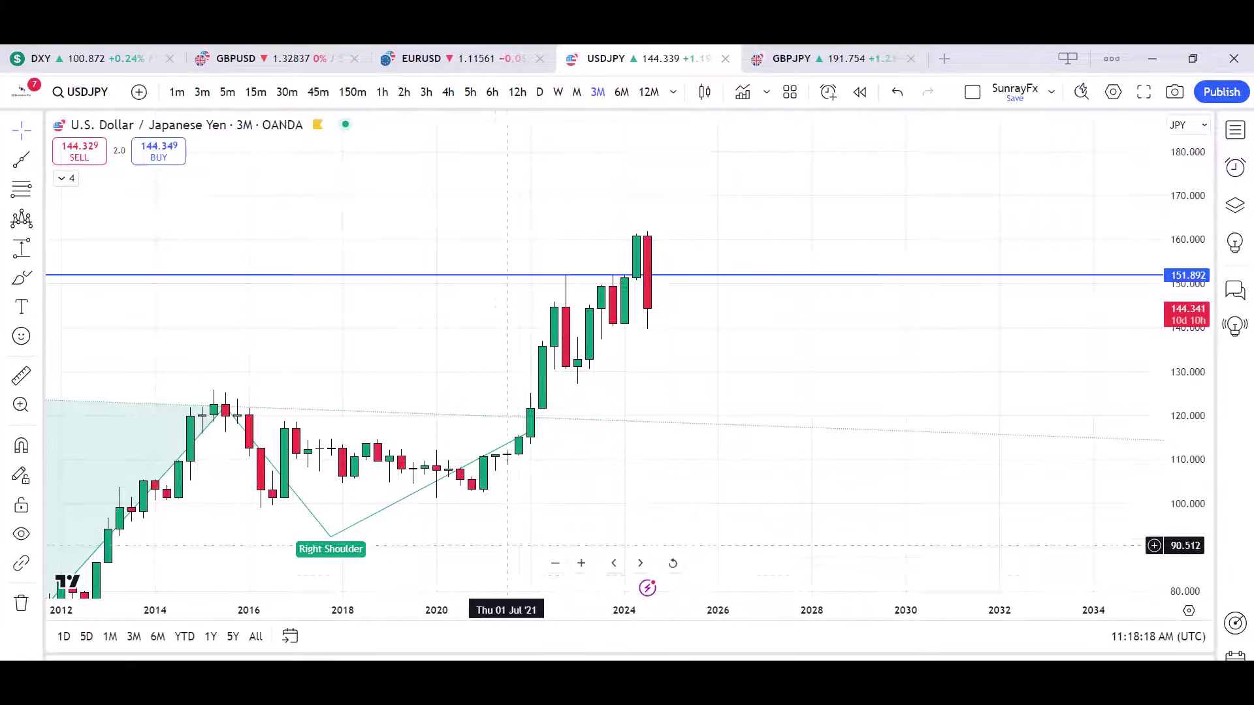
Sketch arrows from about 140 up to the 151.892 line and down to the long-term neckline, and clear them
drag(638, 328, 699, 280)
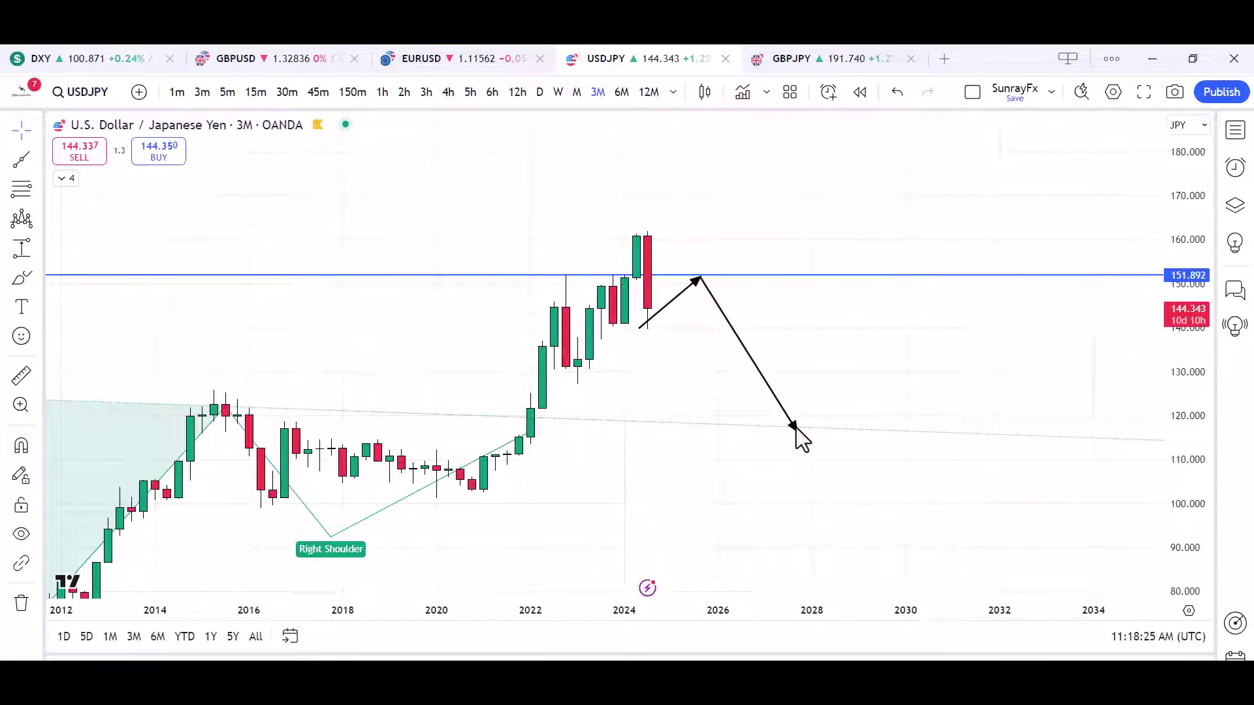
drag(796, 429, 790, 426)
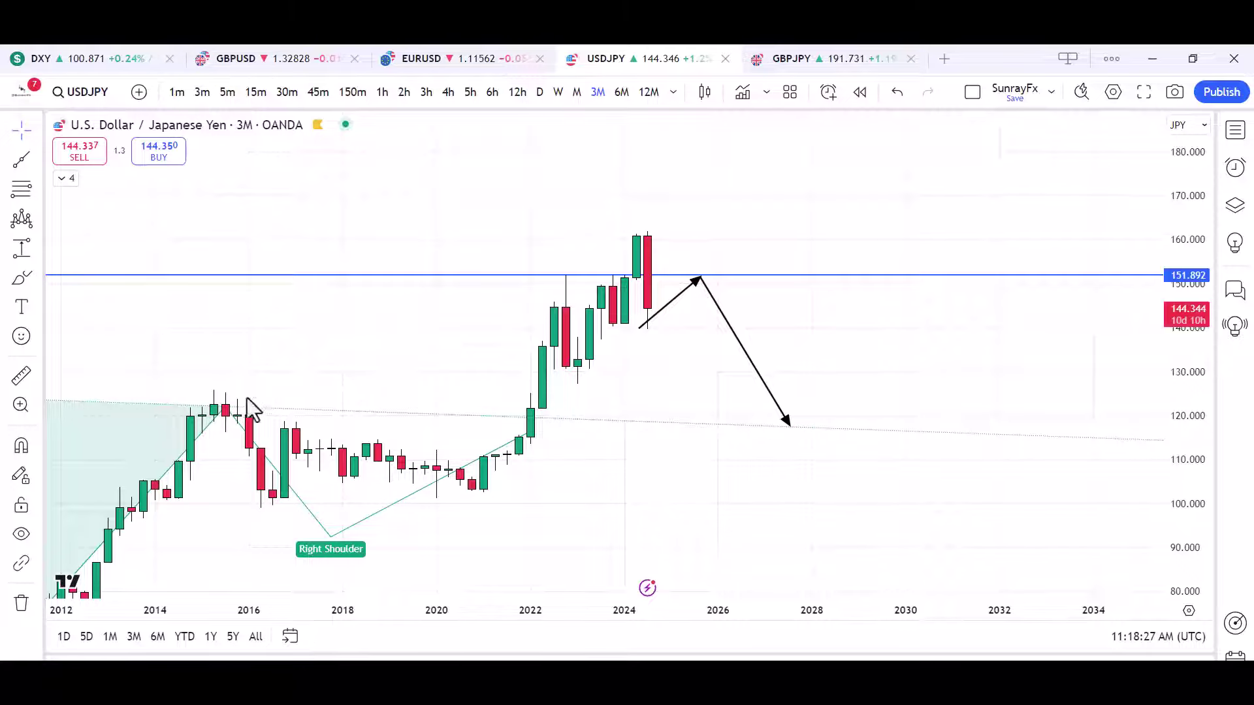
scroll(389, 437, down, 3)
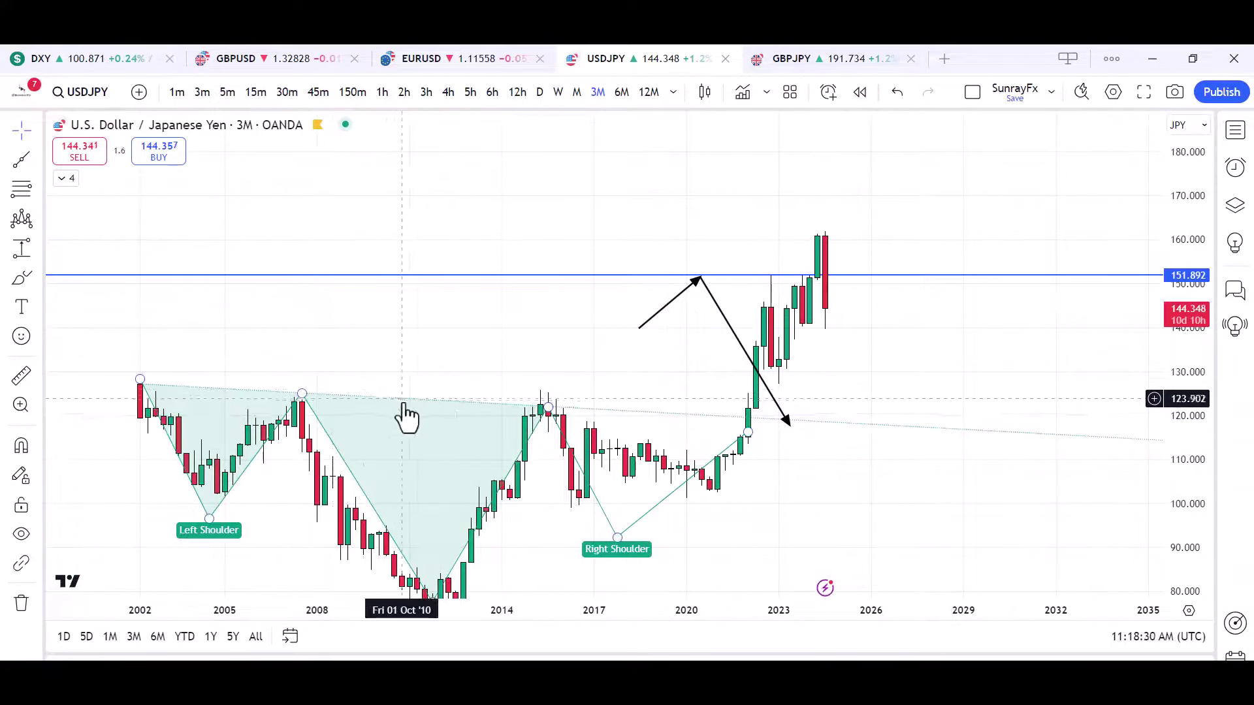
key(Escape)
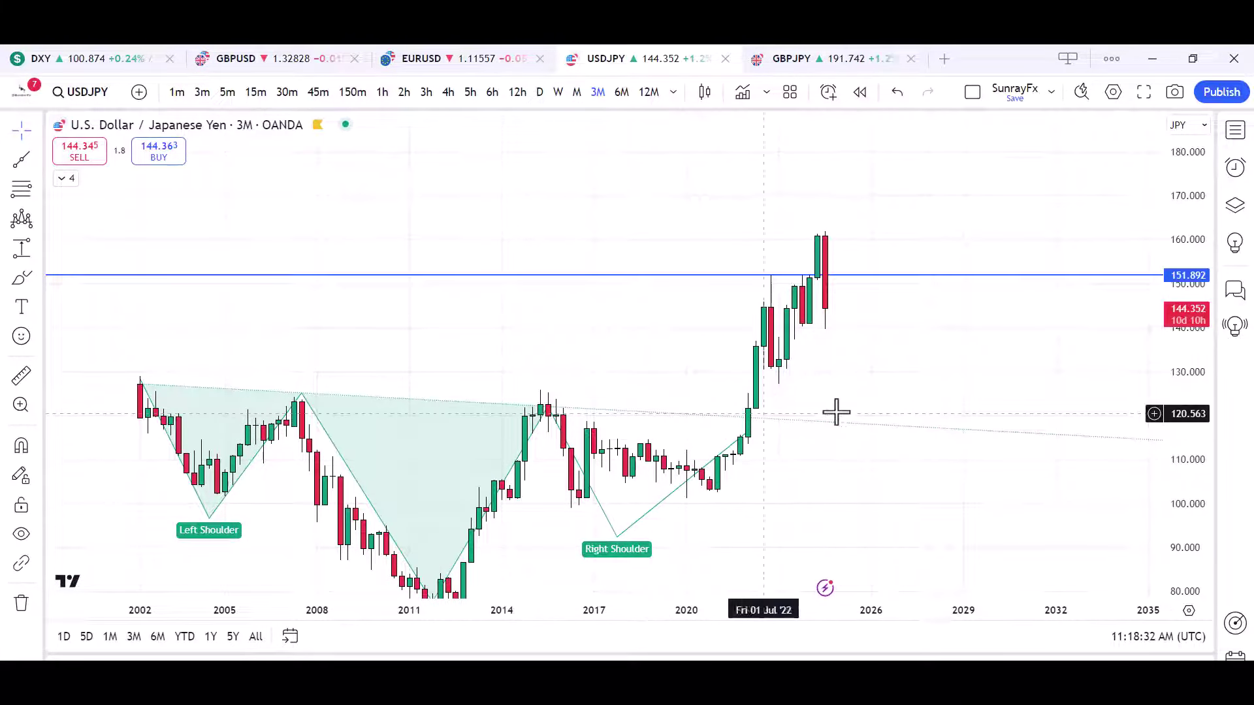